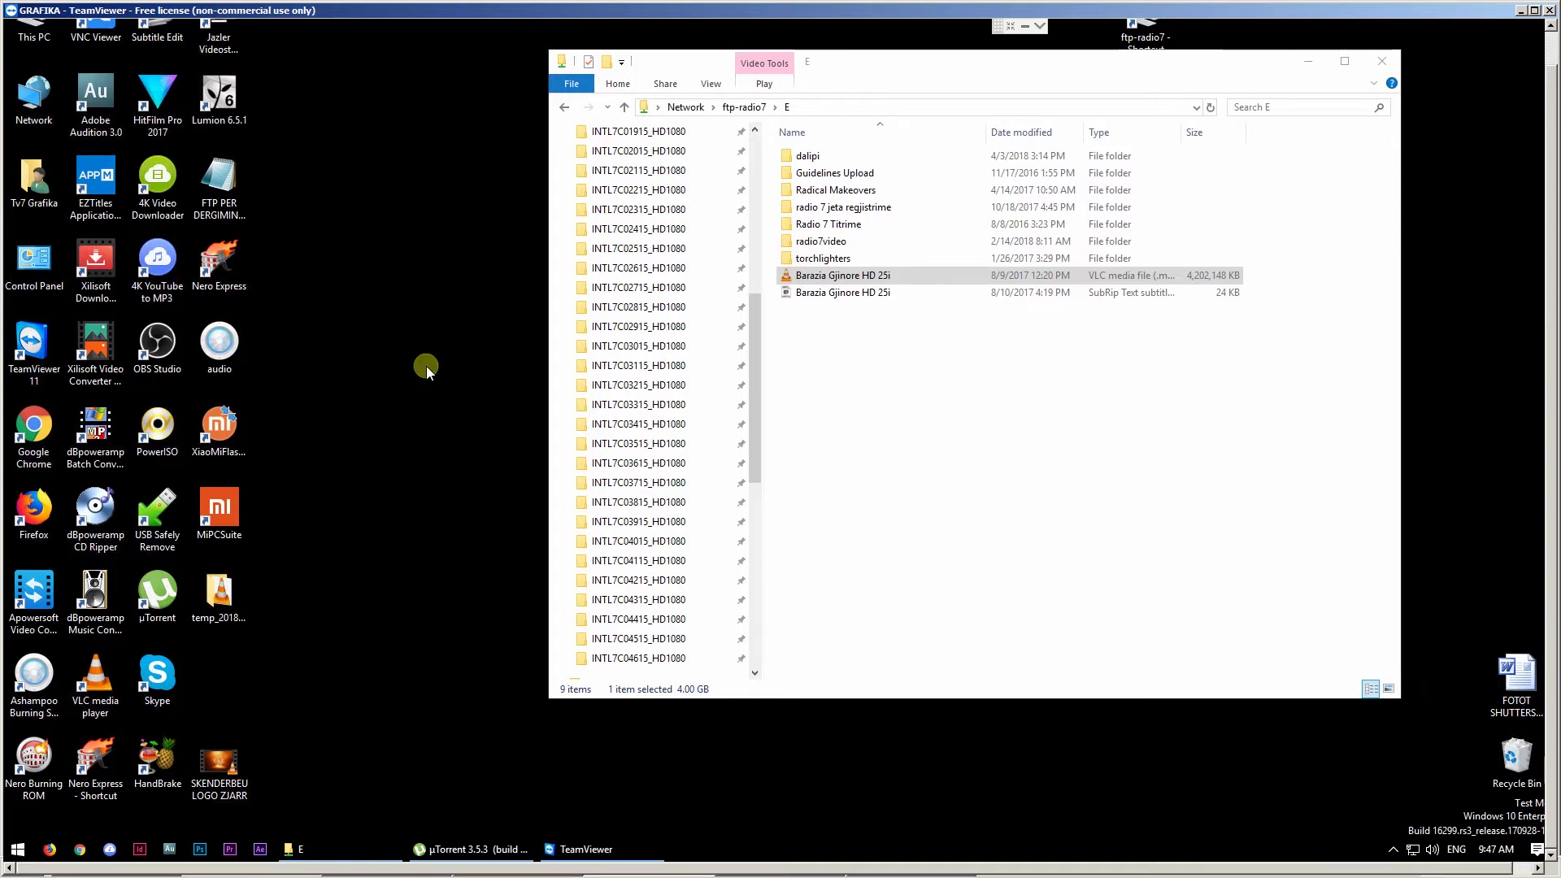
Refresh the desktop and launch Apowersoft Video Converter Studio from its desktop shortcut
right_click(319, 424)
left_click(364, 478)
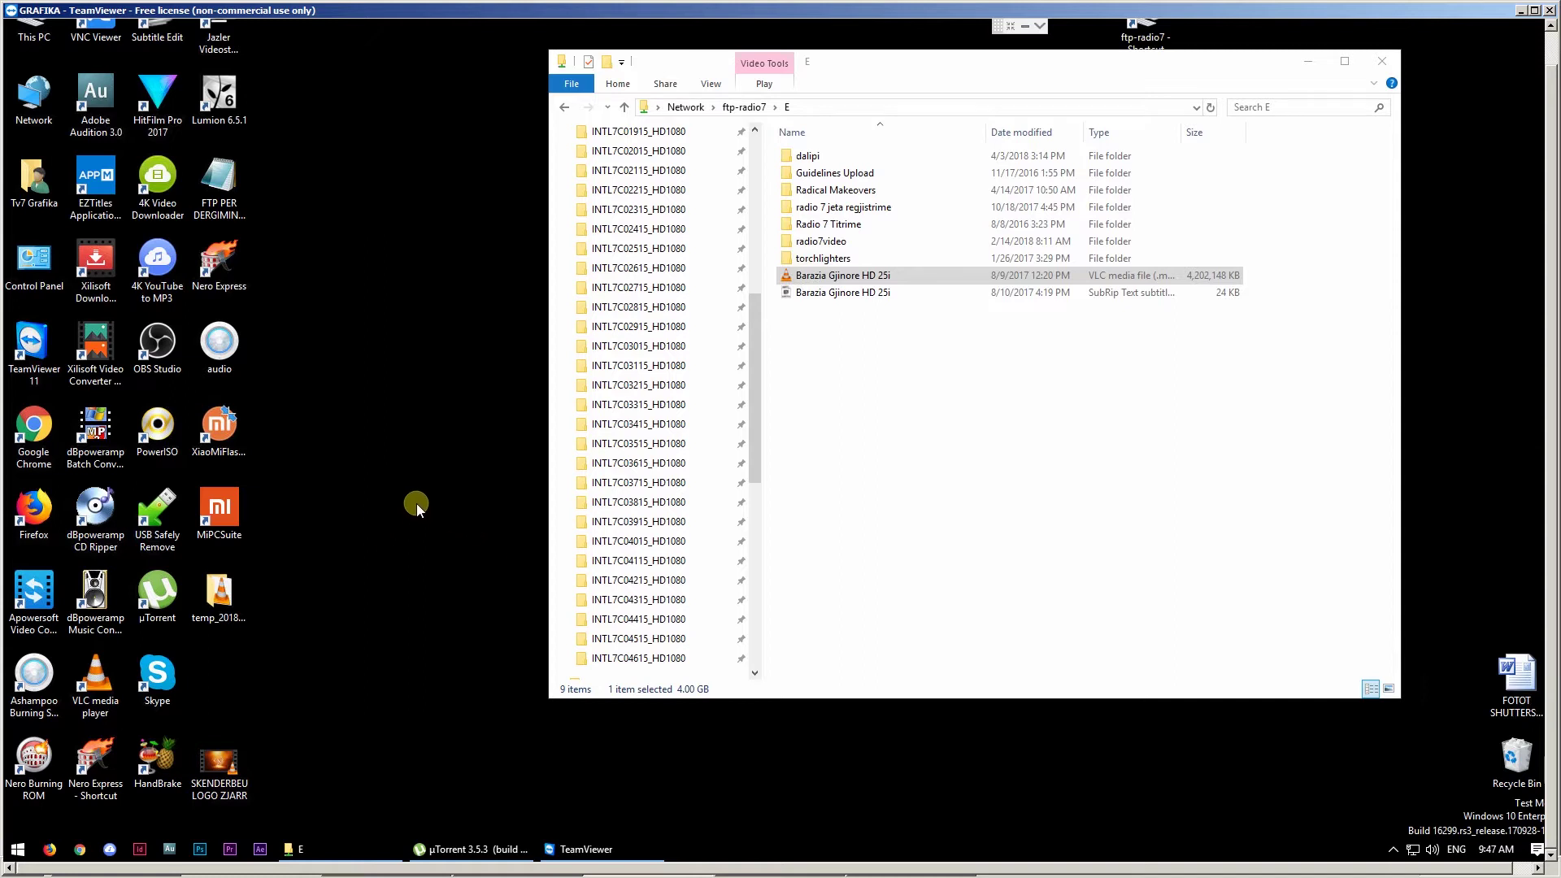
left_click(39, 608)
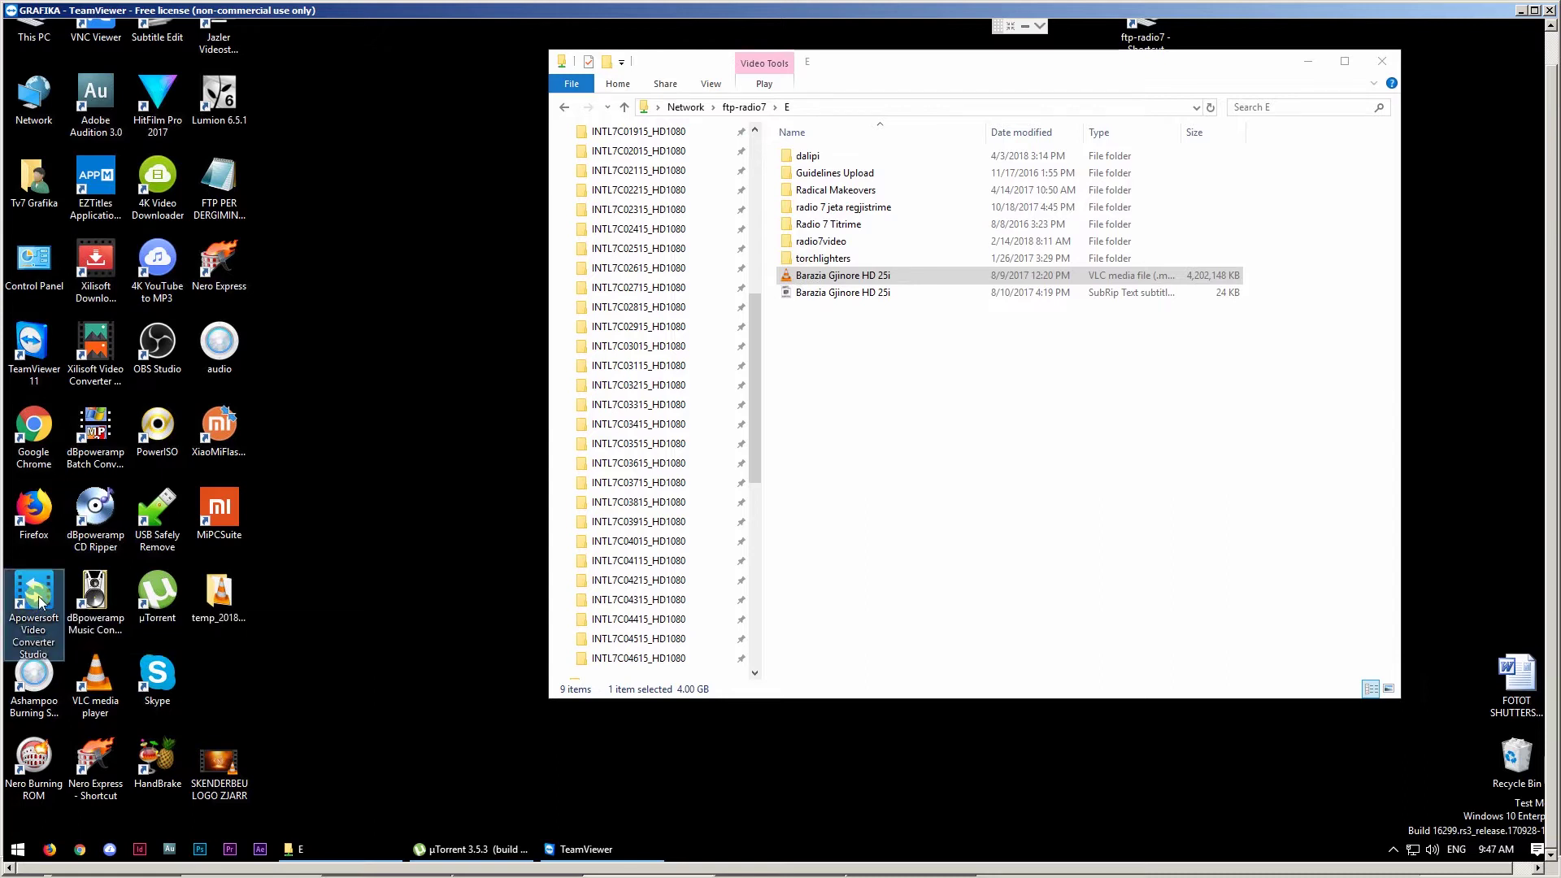
double_click(46, 596)
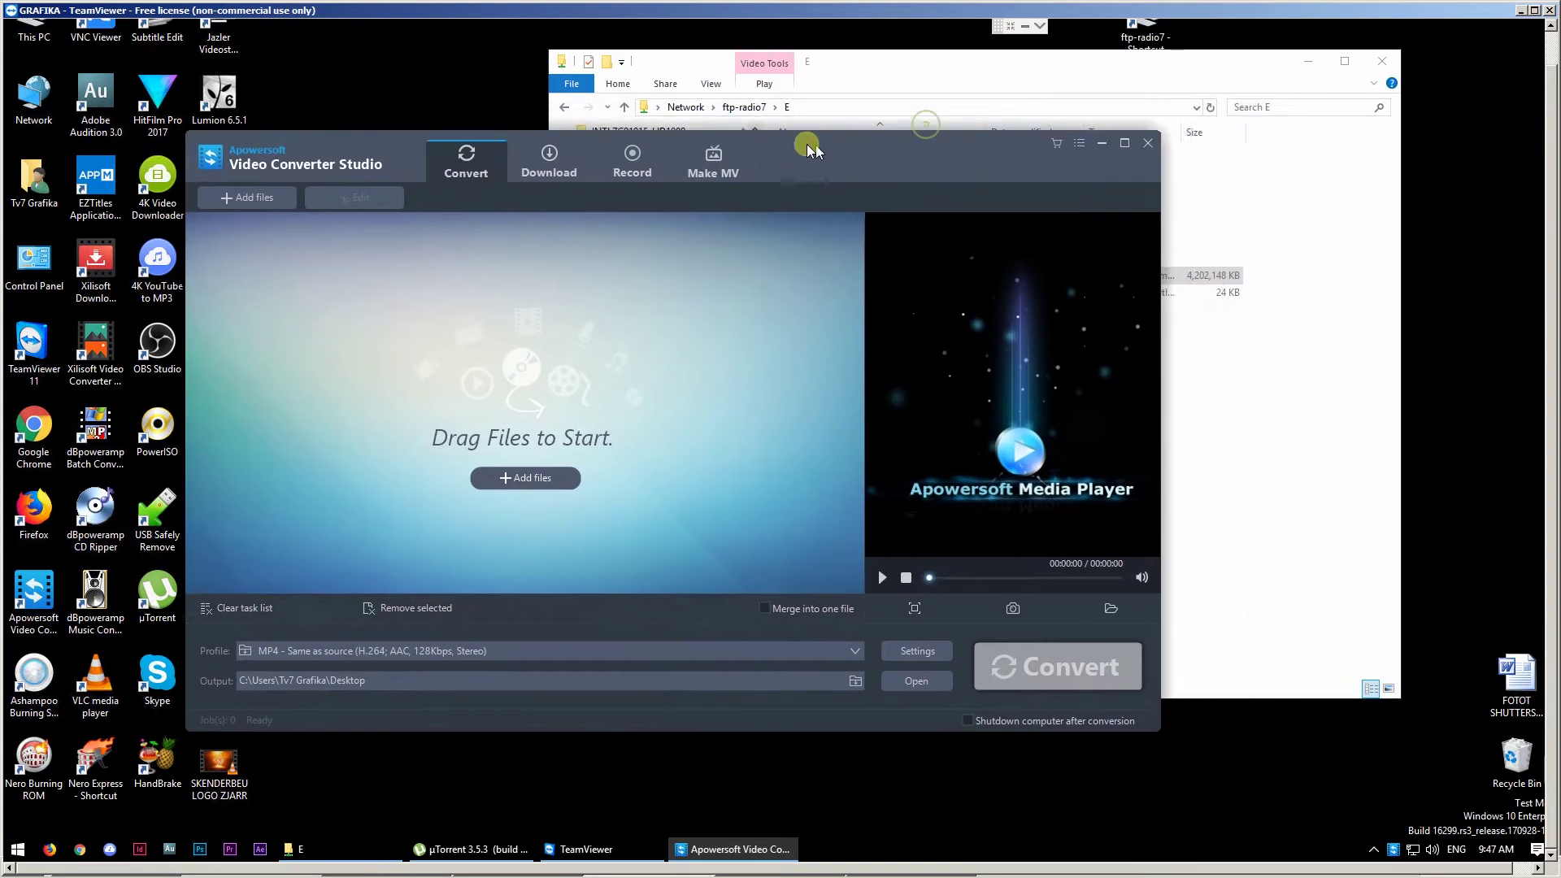
Place the converter and Explorer side by side, then drag in the Barazia Gjinore HD 25i MP4
left_click_drag(926, 125, 688, 122)
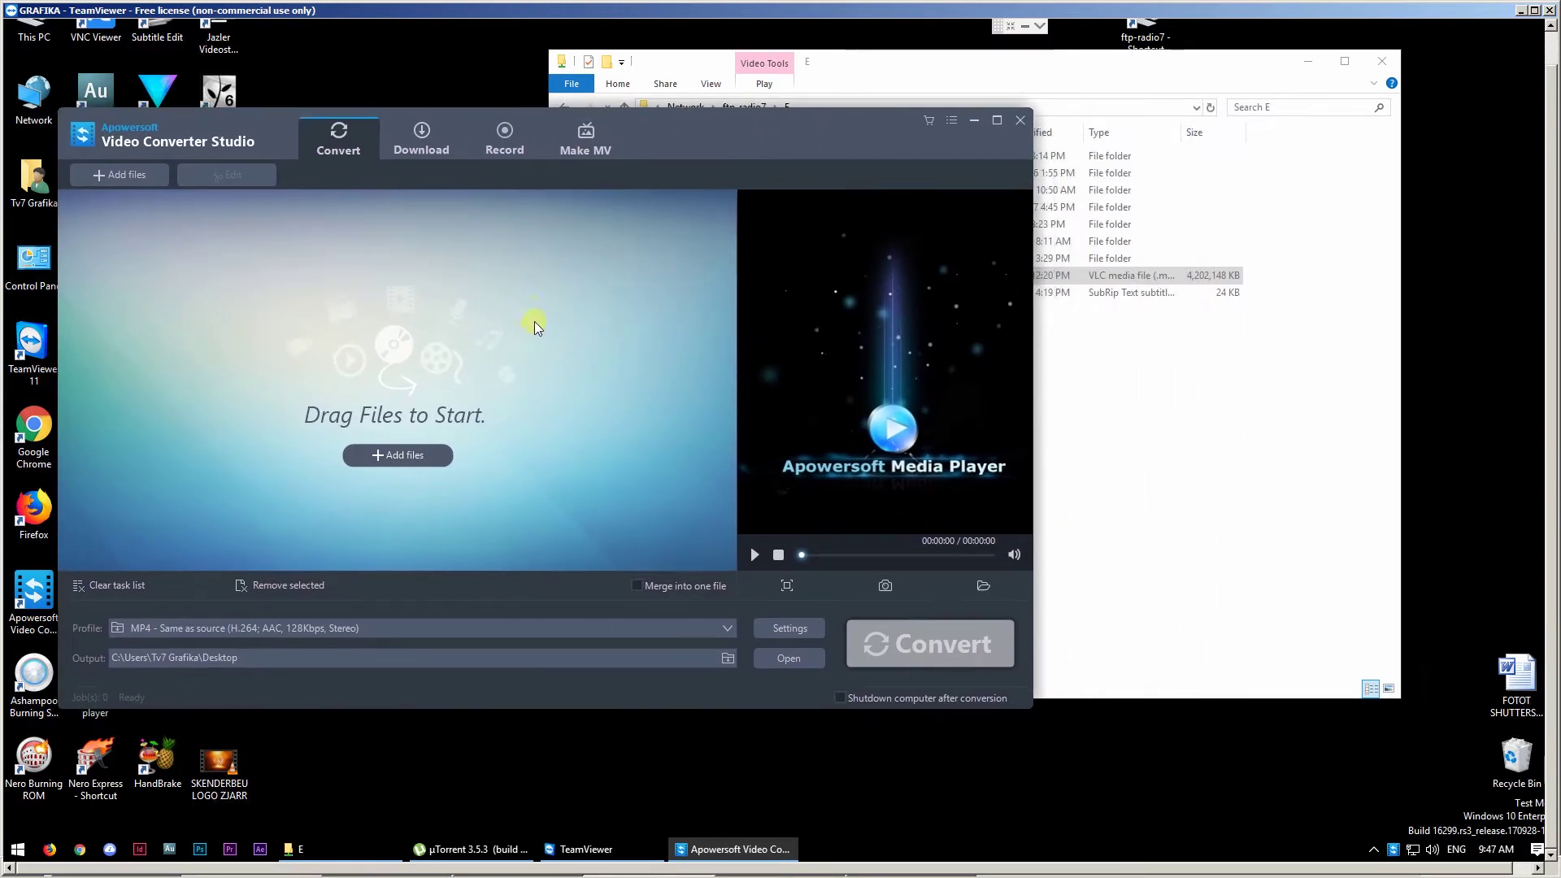
left_click_drag(1044, 68, 1155, 74)
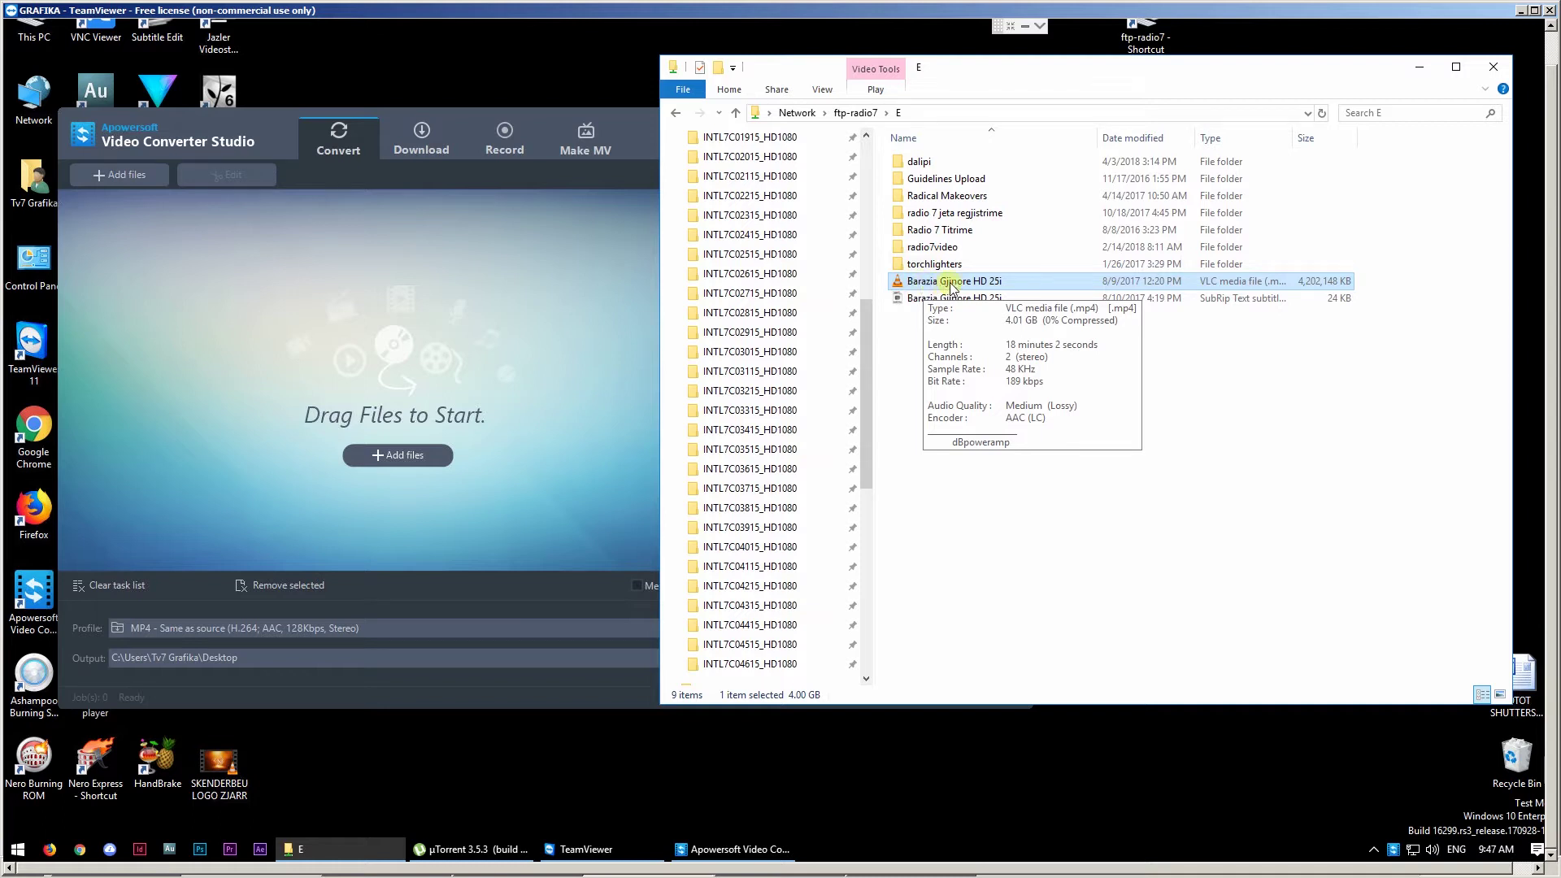
left_click_drag(950, 283, 459, 338)
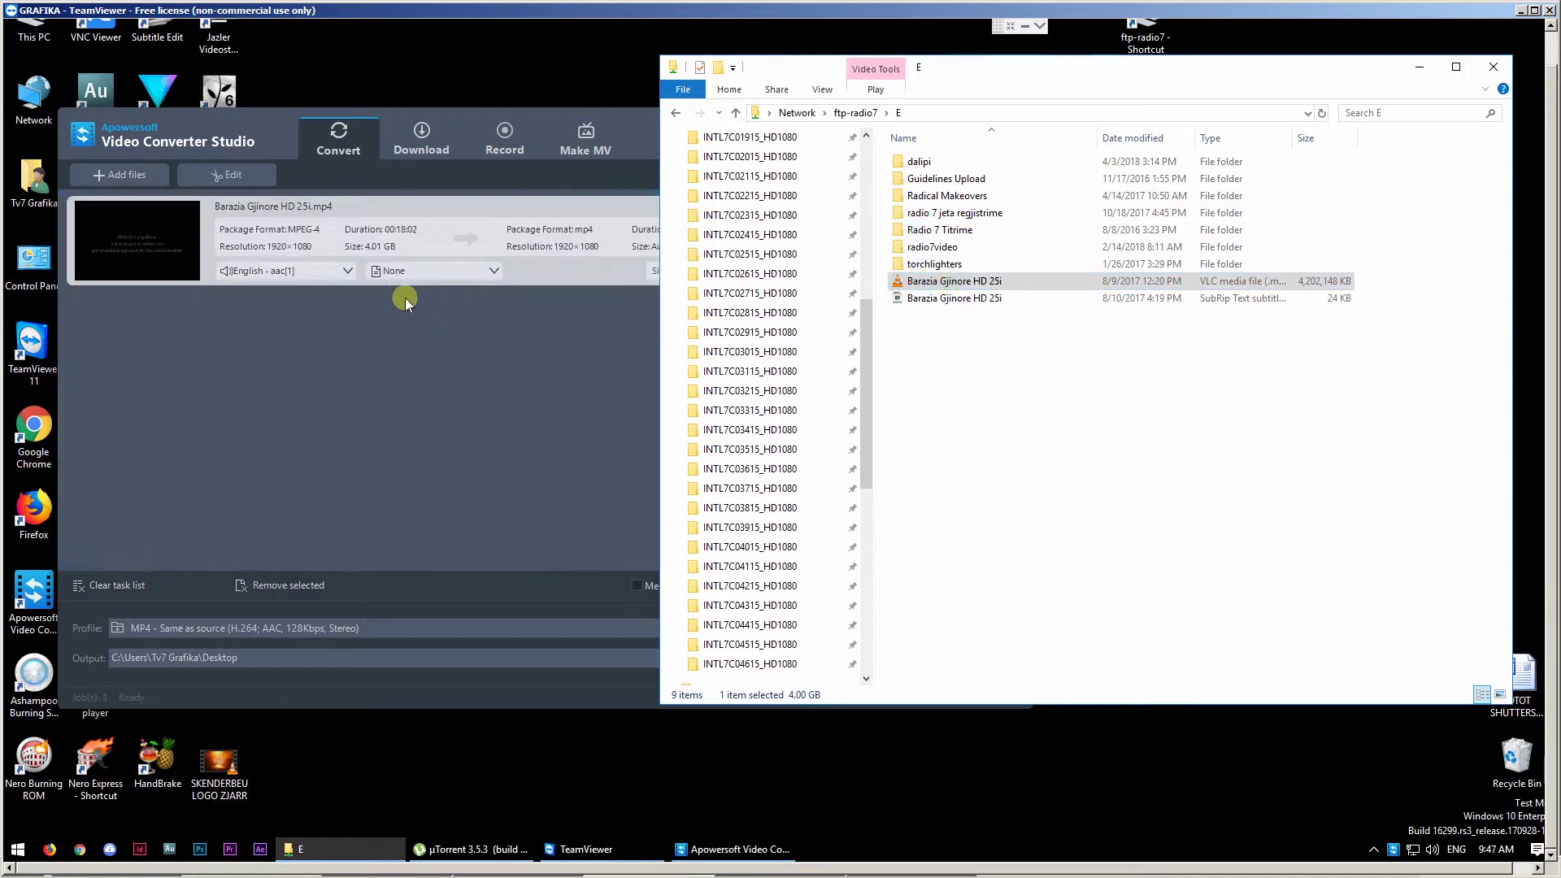
Choose Add subtitle for the video and copy the E folder path from Explorer
left_click(479, 274)
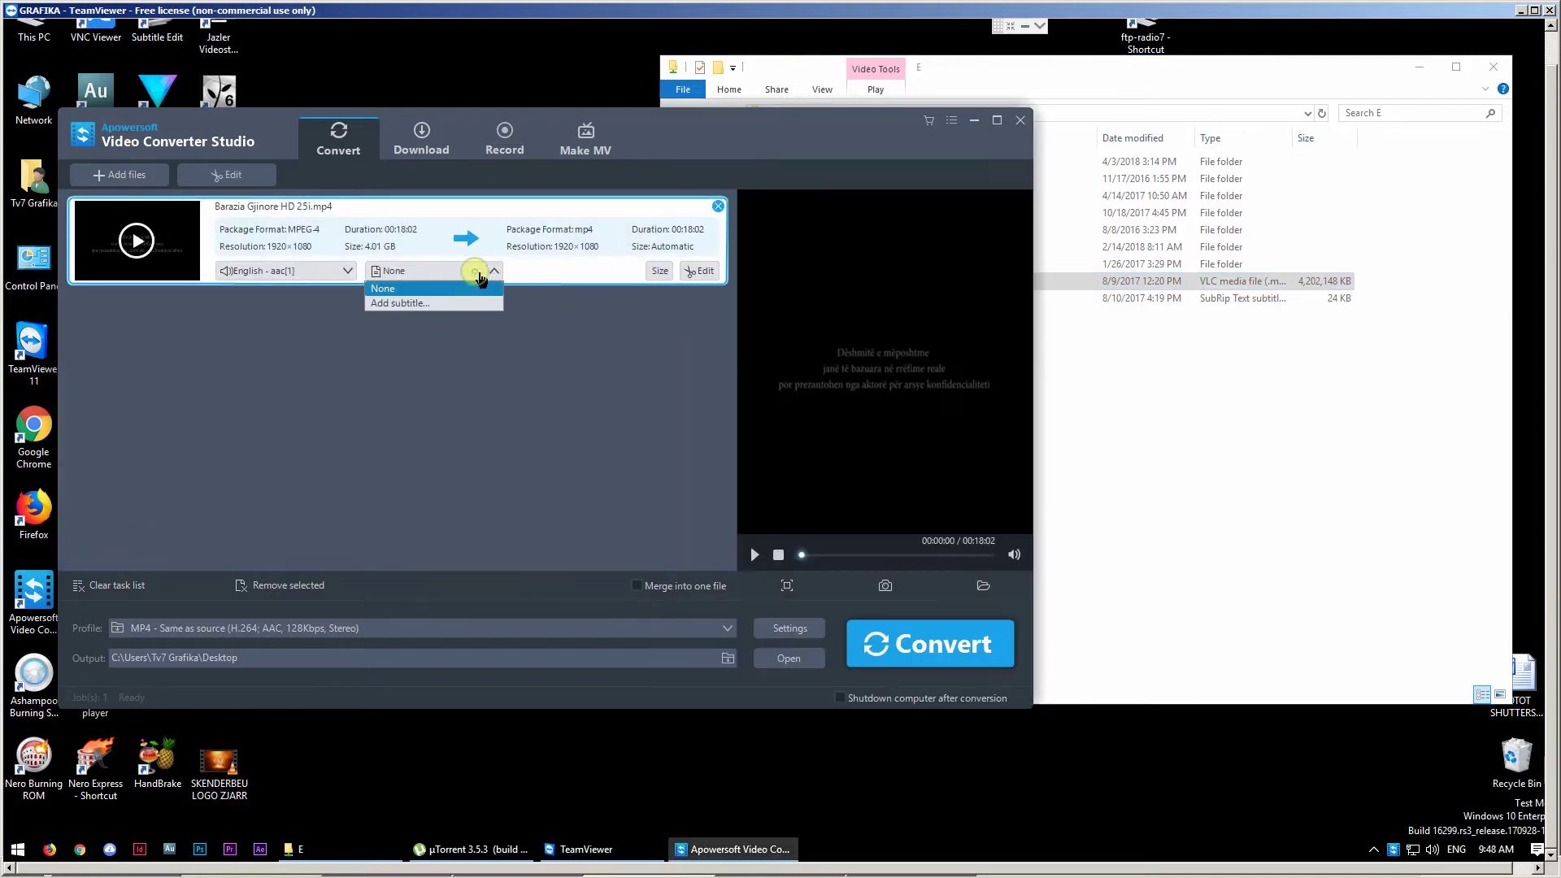
left_click(404, 303)
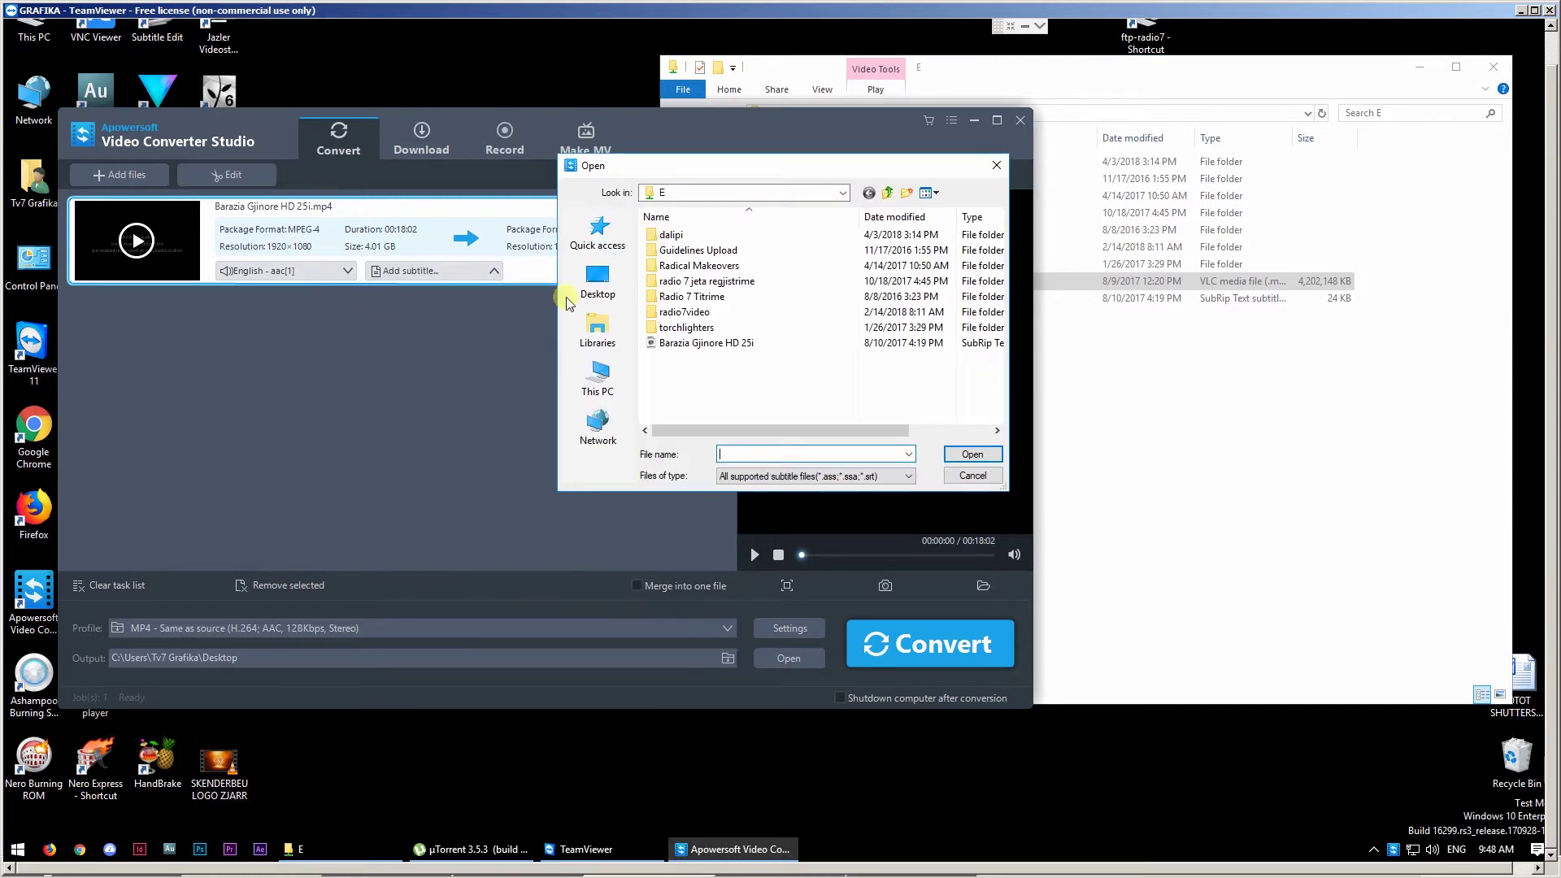
left_click(1098, 112)
right_click(854, 113)
left_click(895, 168)
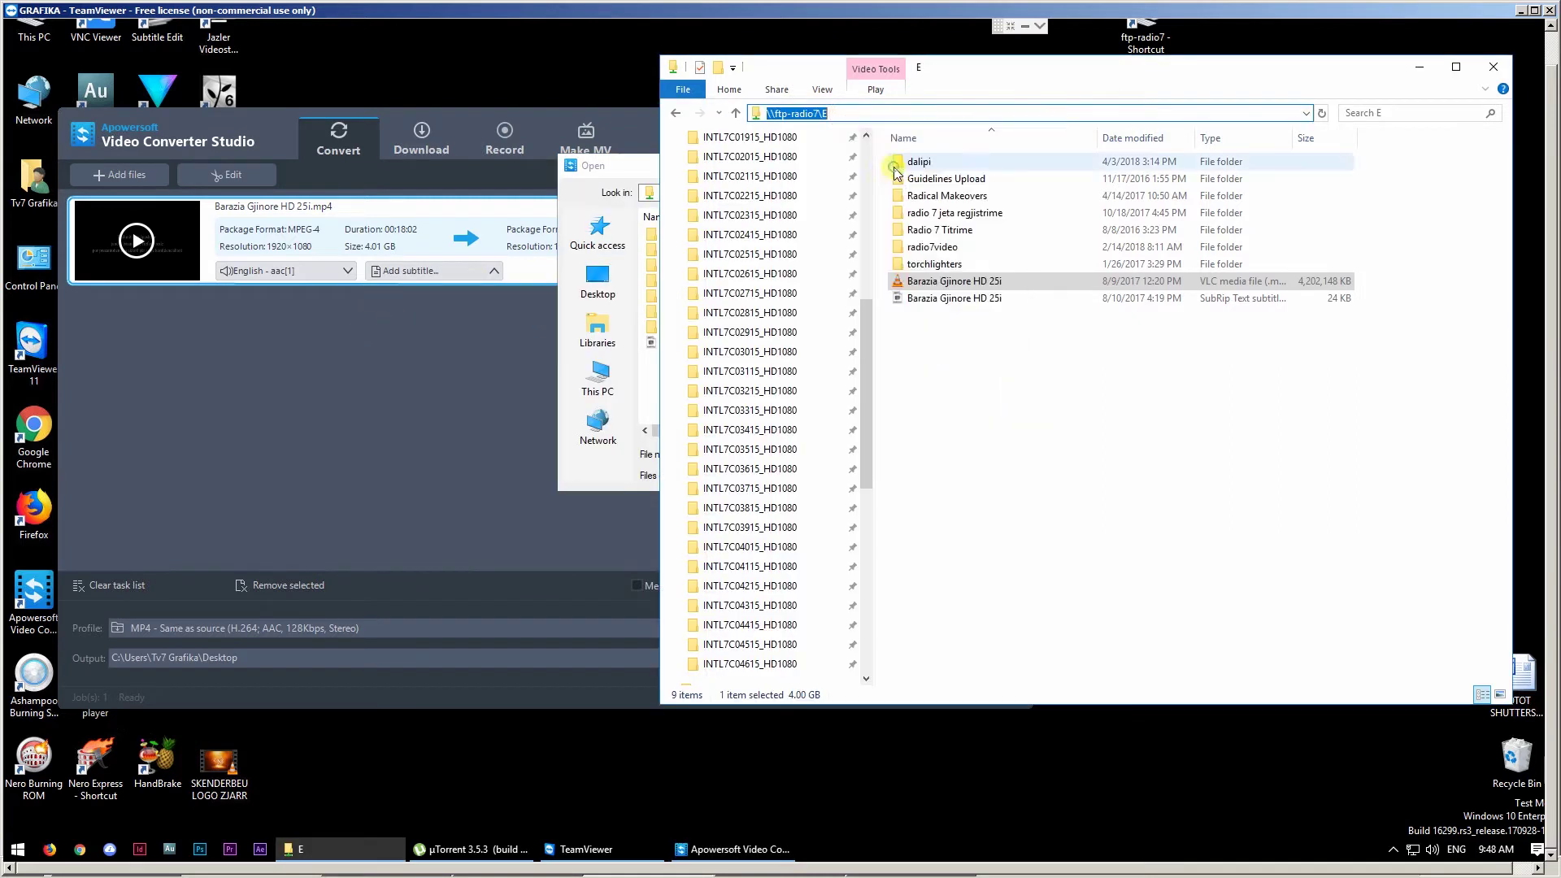
Go to \\ftp-radio7\E in the file dialog and attach the Barazia Gjinore HD 25i .srt file
left_click(620, 168)
right_click(803, 453)
left_click(843, 525)
left_click(964, 454)
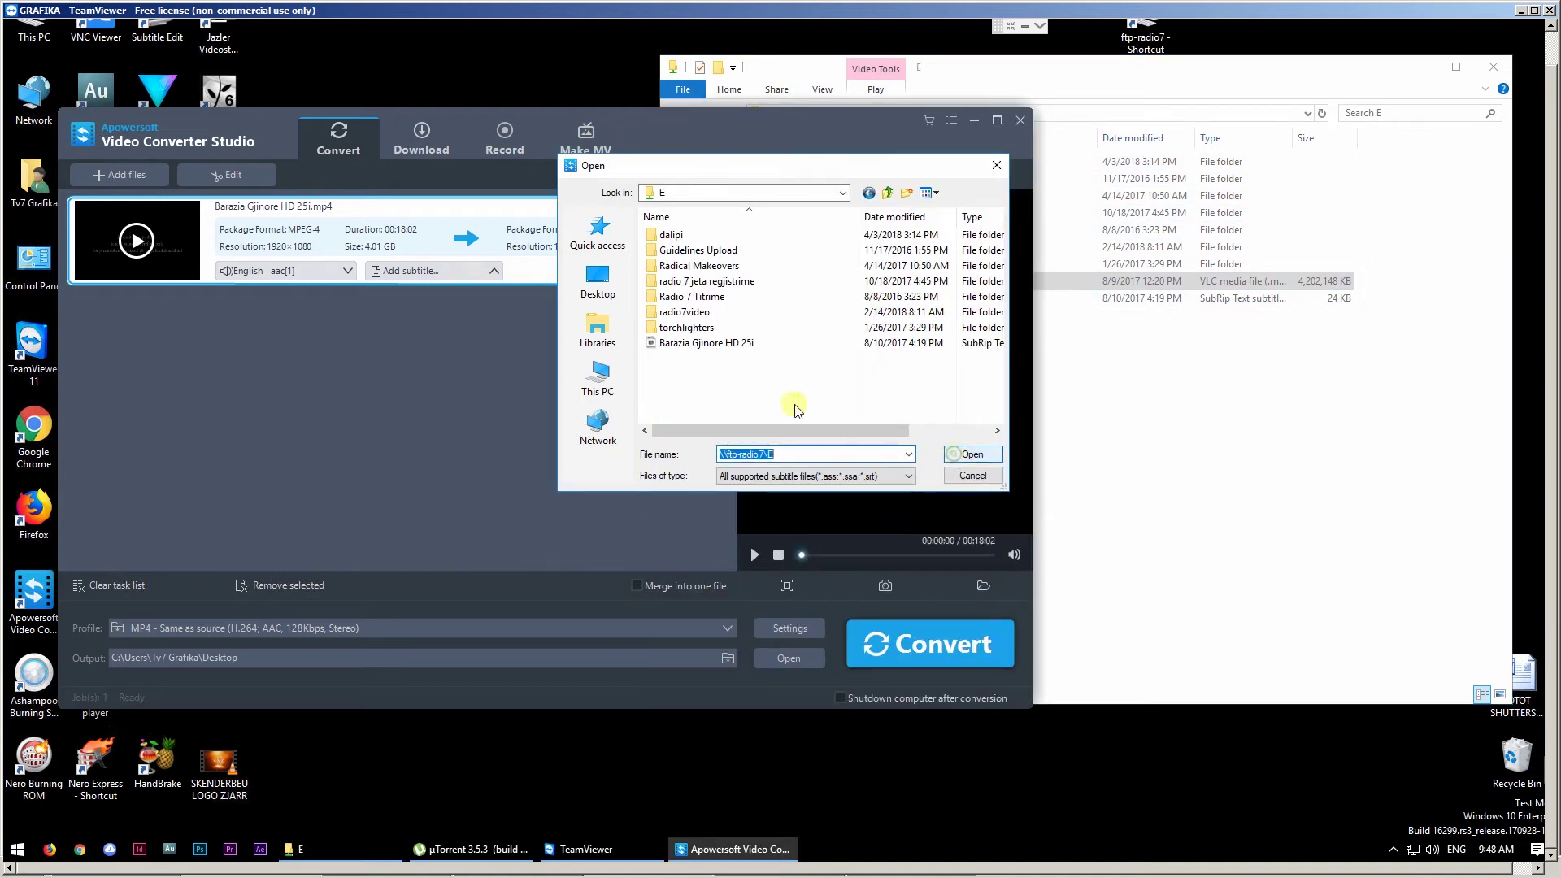
left_click(686, 347)
left_click(972, 455)
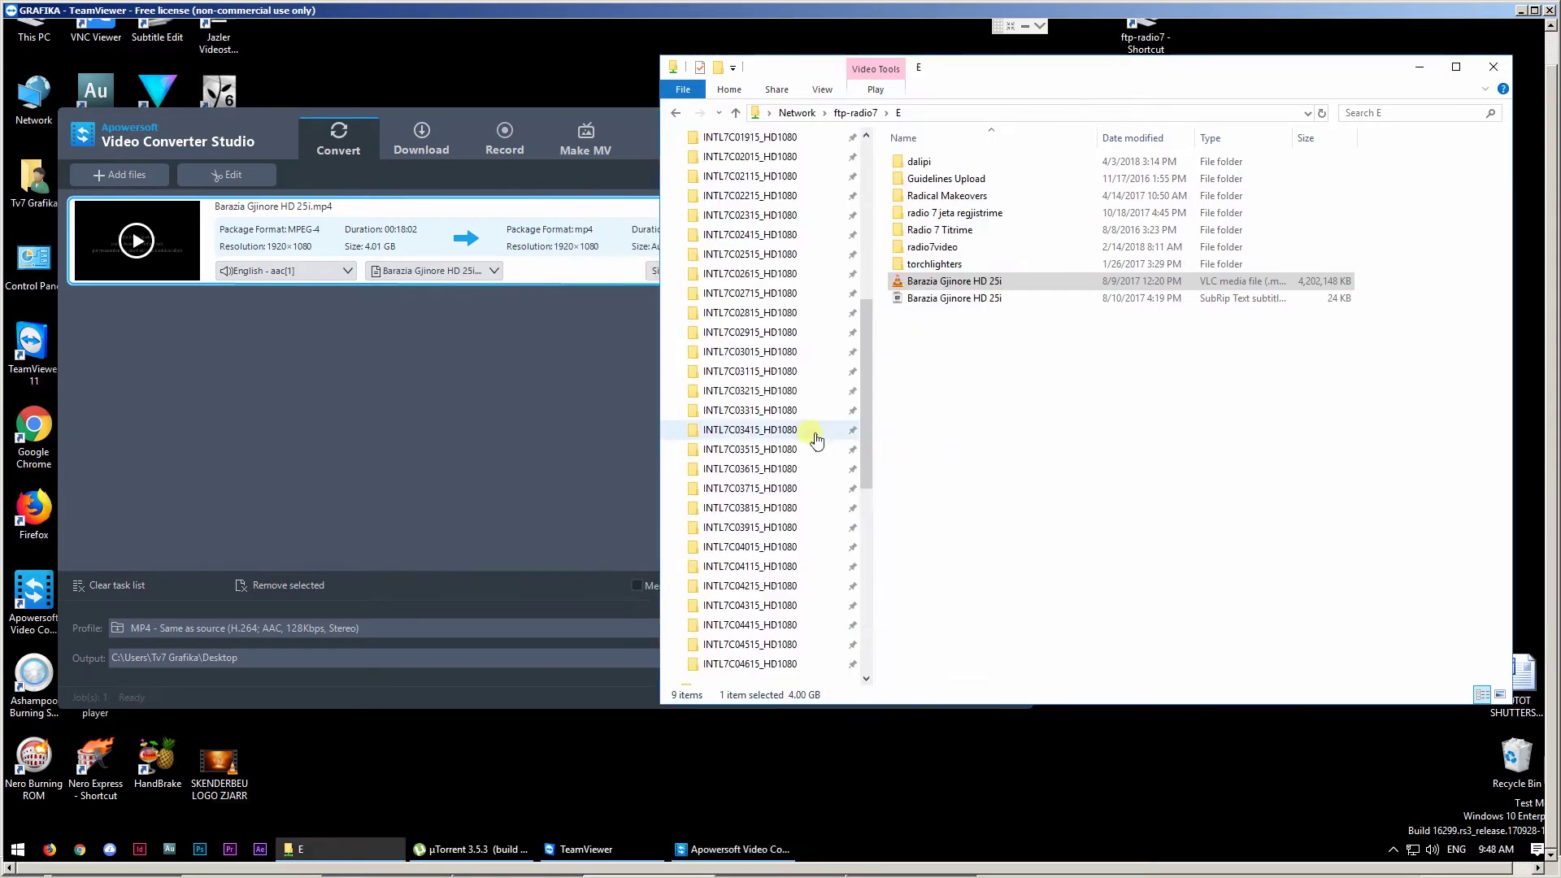
left_click(616, 122)
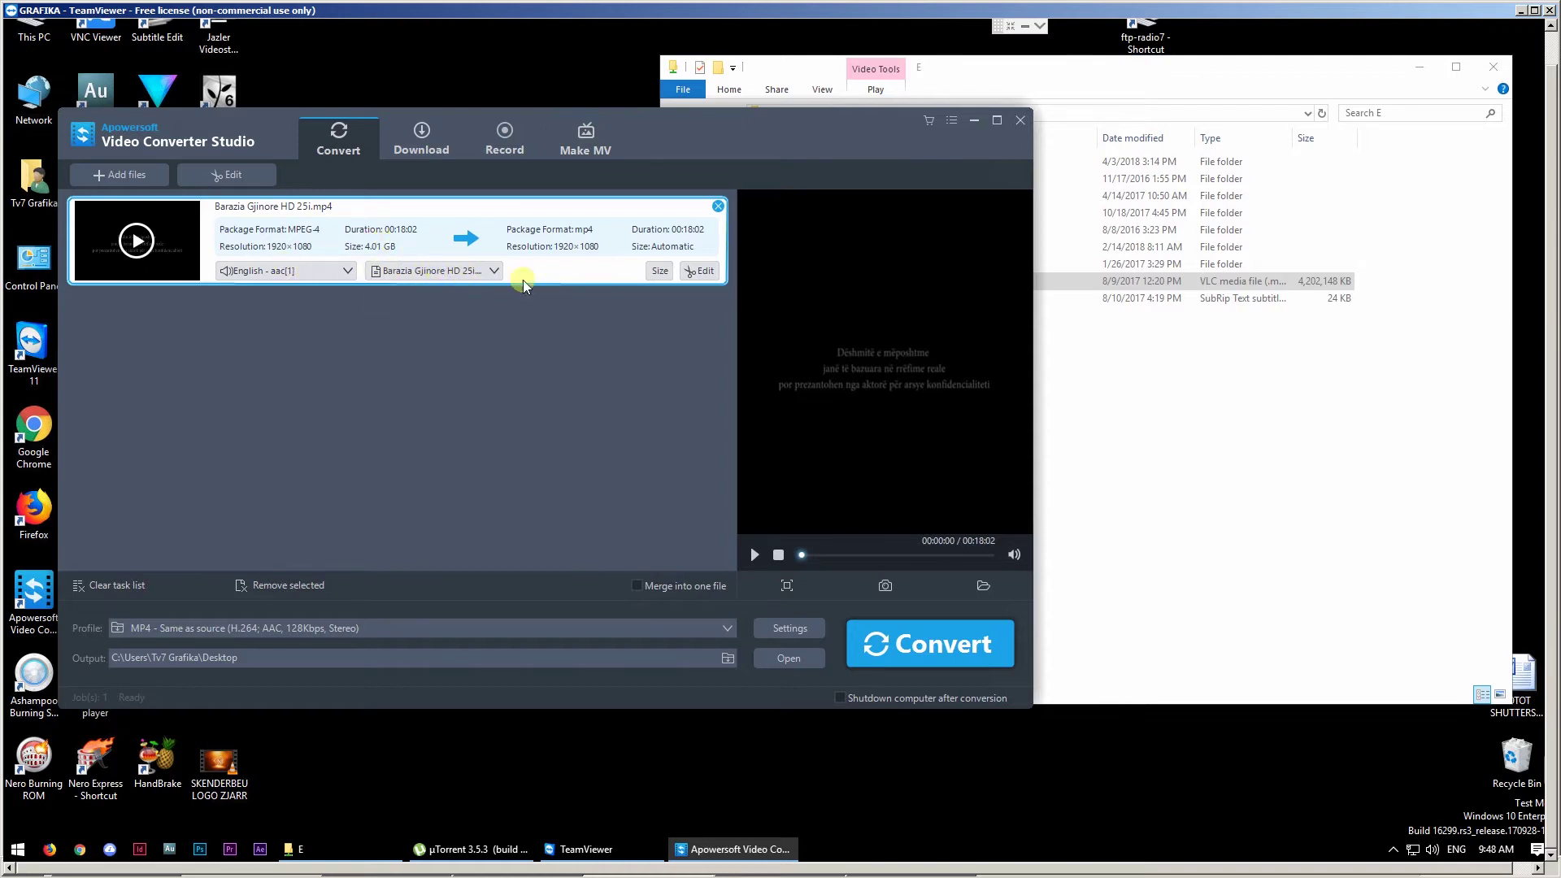
Open the Barazia Gjinore HD 25i video's Edit window on the Subtitle tab
left_click(705, 274)
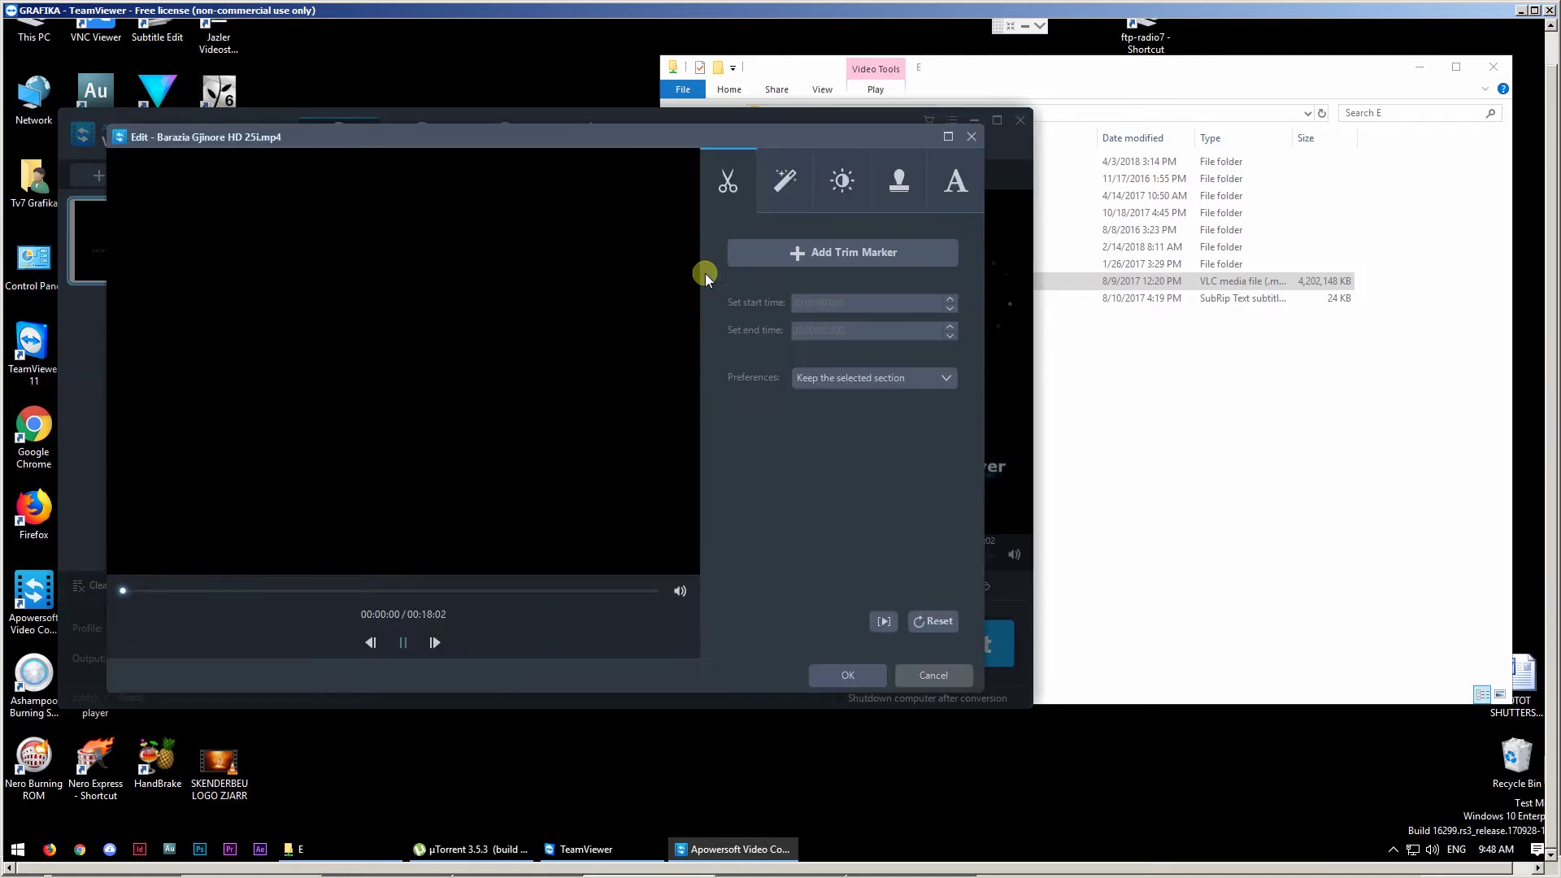
left_click(959, 182)
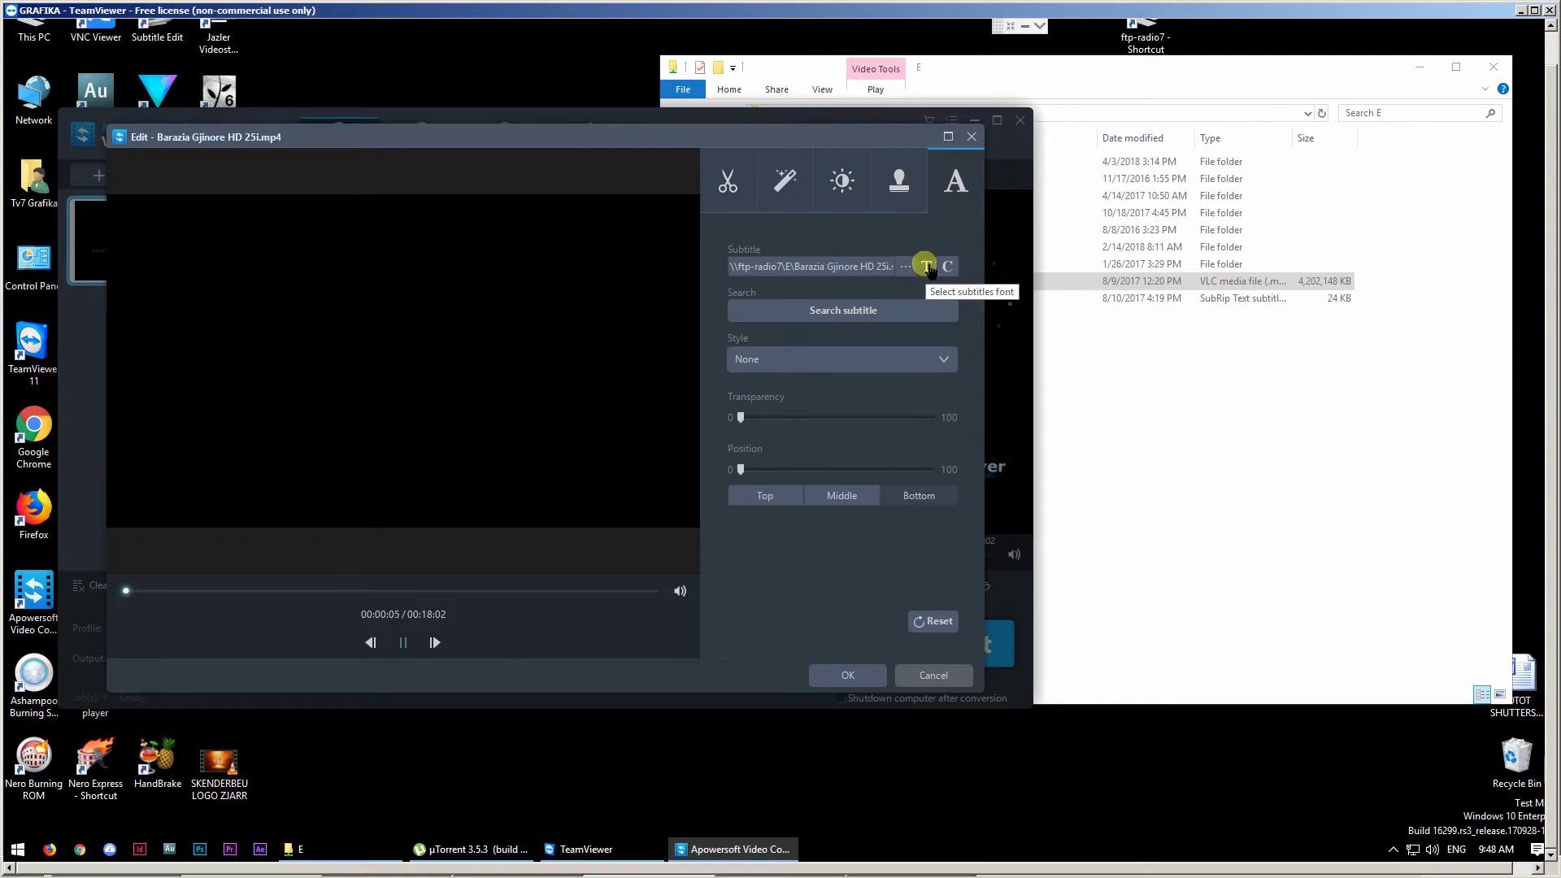
Set the subtitle font to Arial, Bold style, size 51
left_click(926, 266)
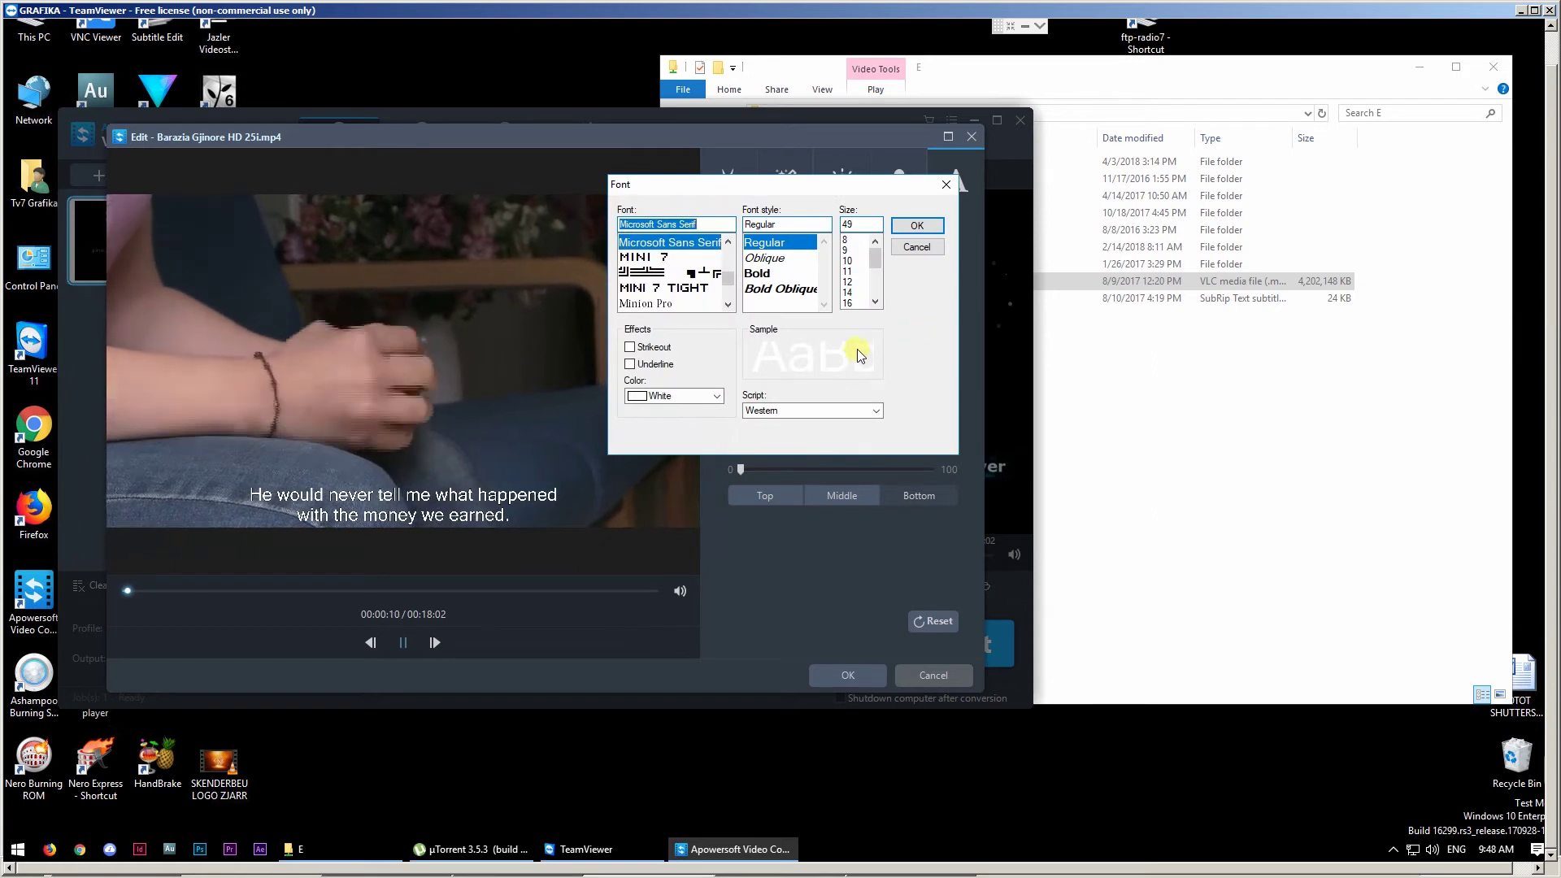
type("Arial")
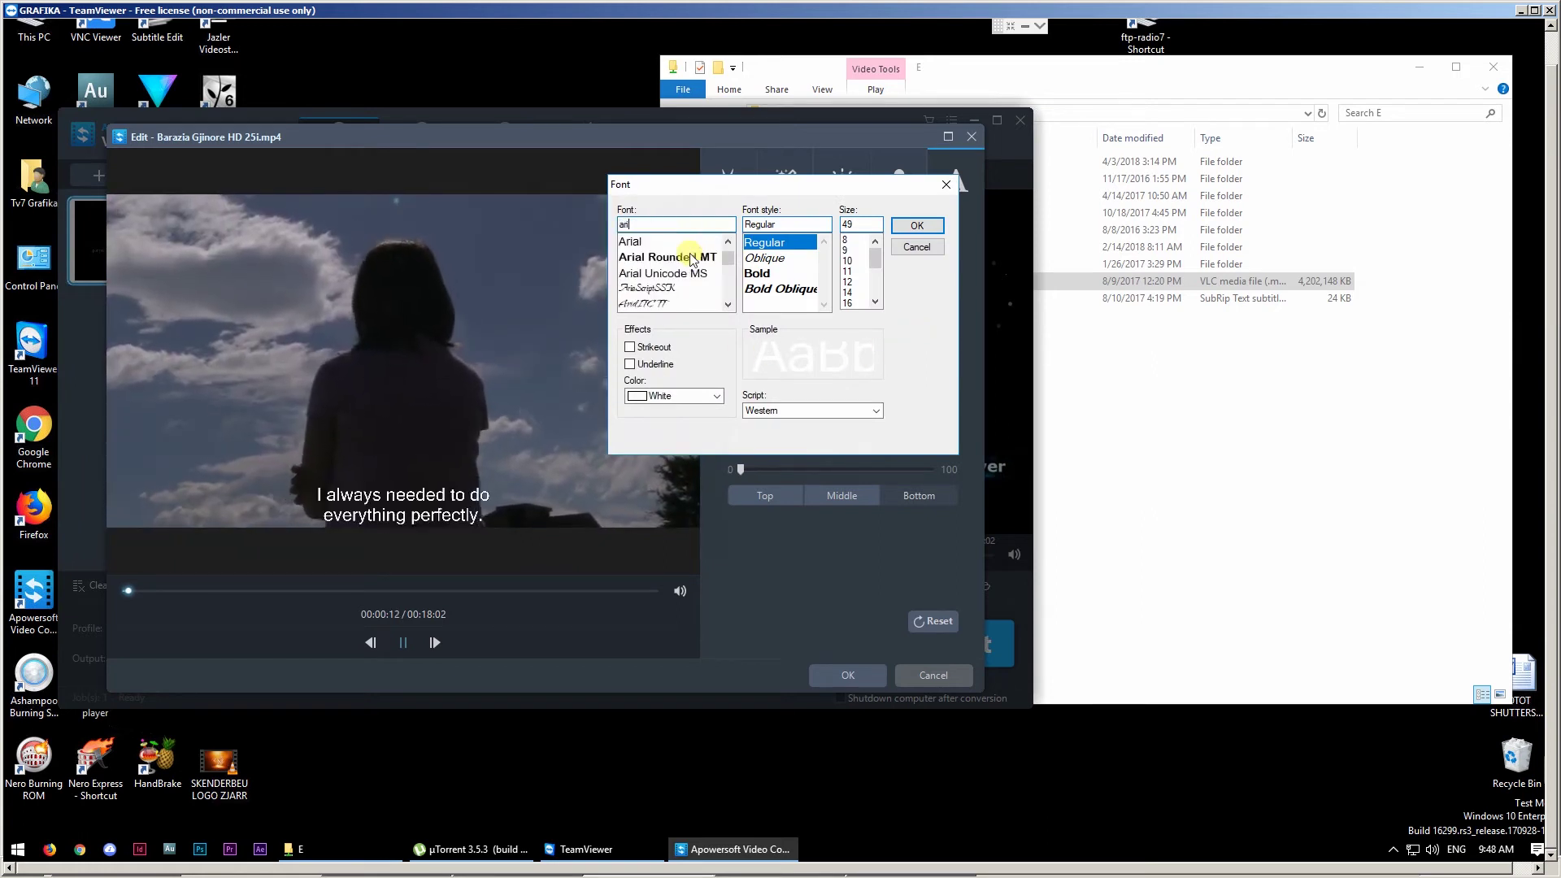
left_click(659, 242)
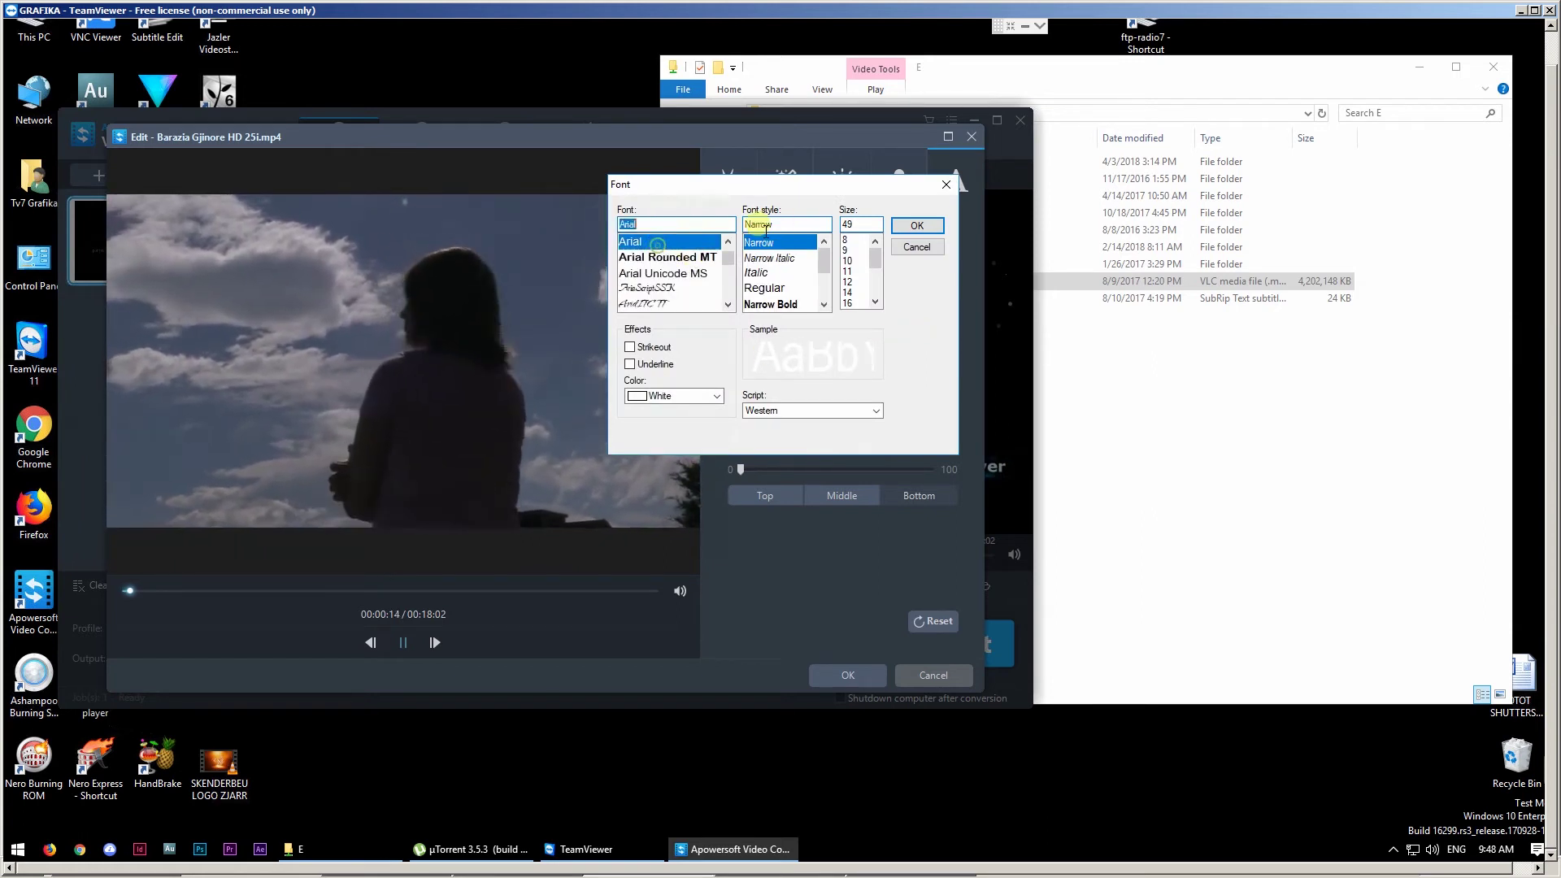
double_click(792, 225)
type("bol")
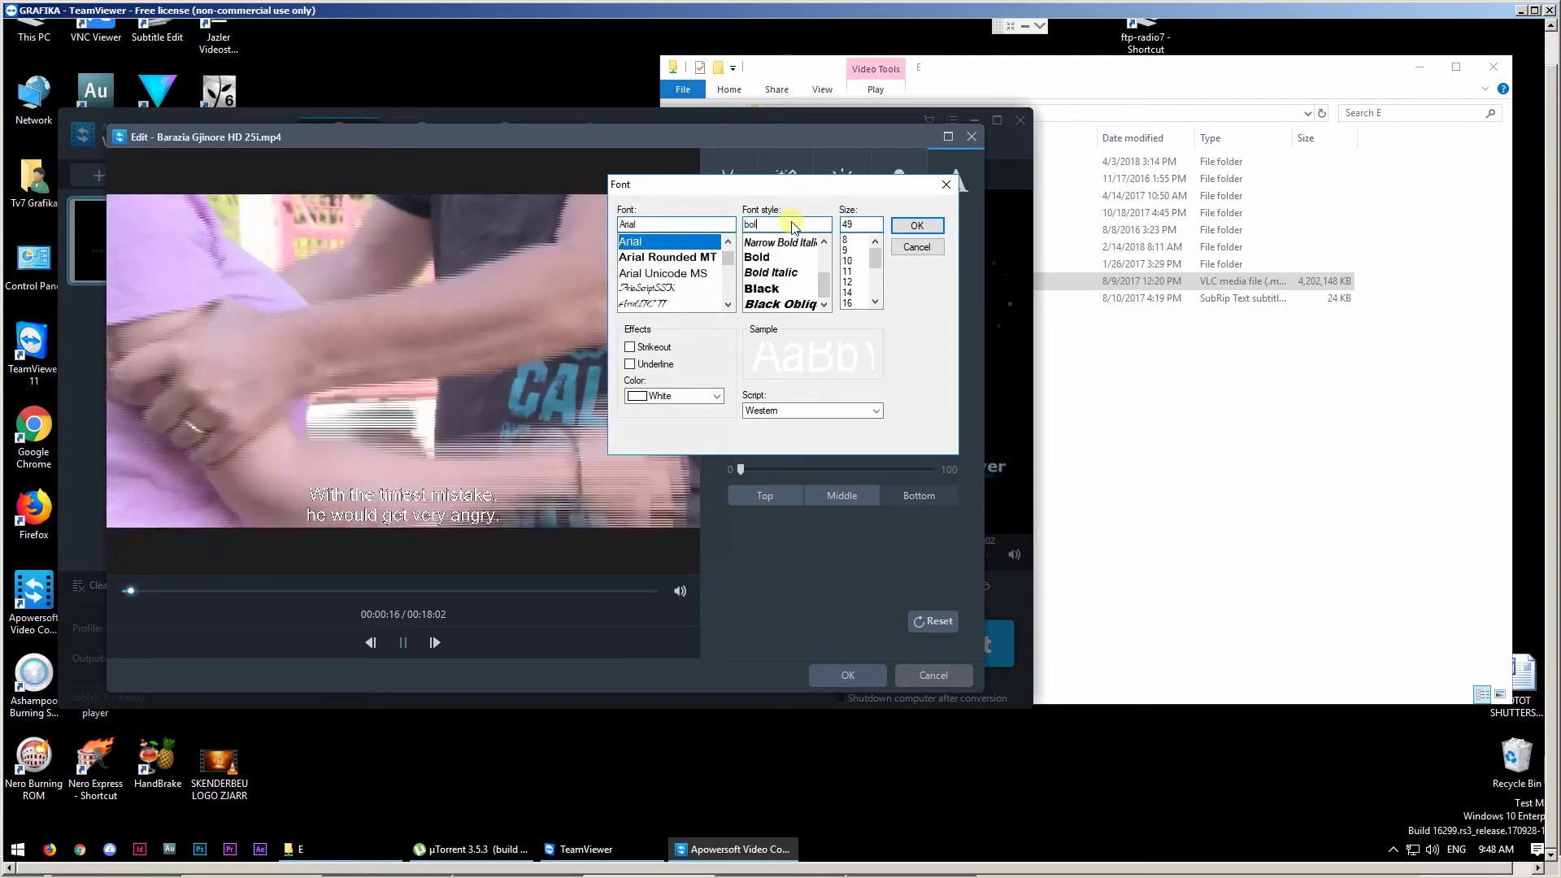
left_click(768, 256)
double_click(860, 226)
type("51")
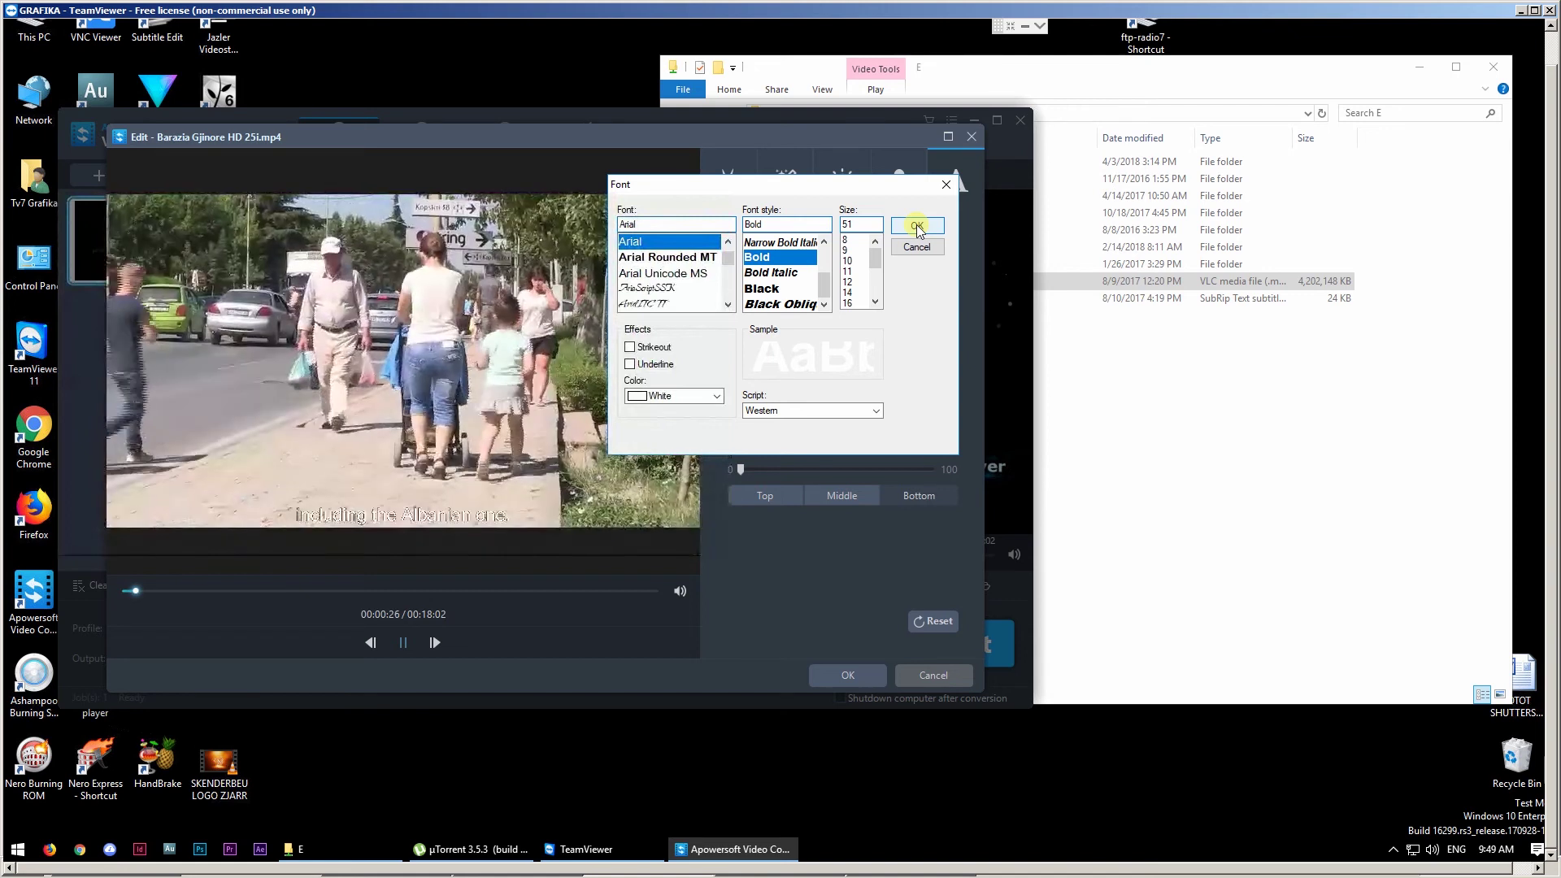
left_click(918, 227)
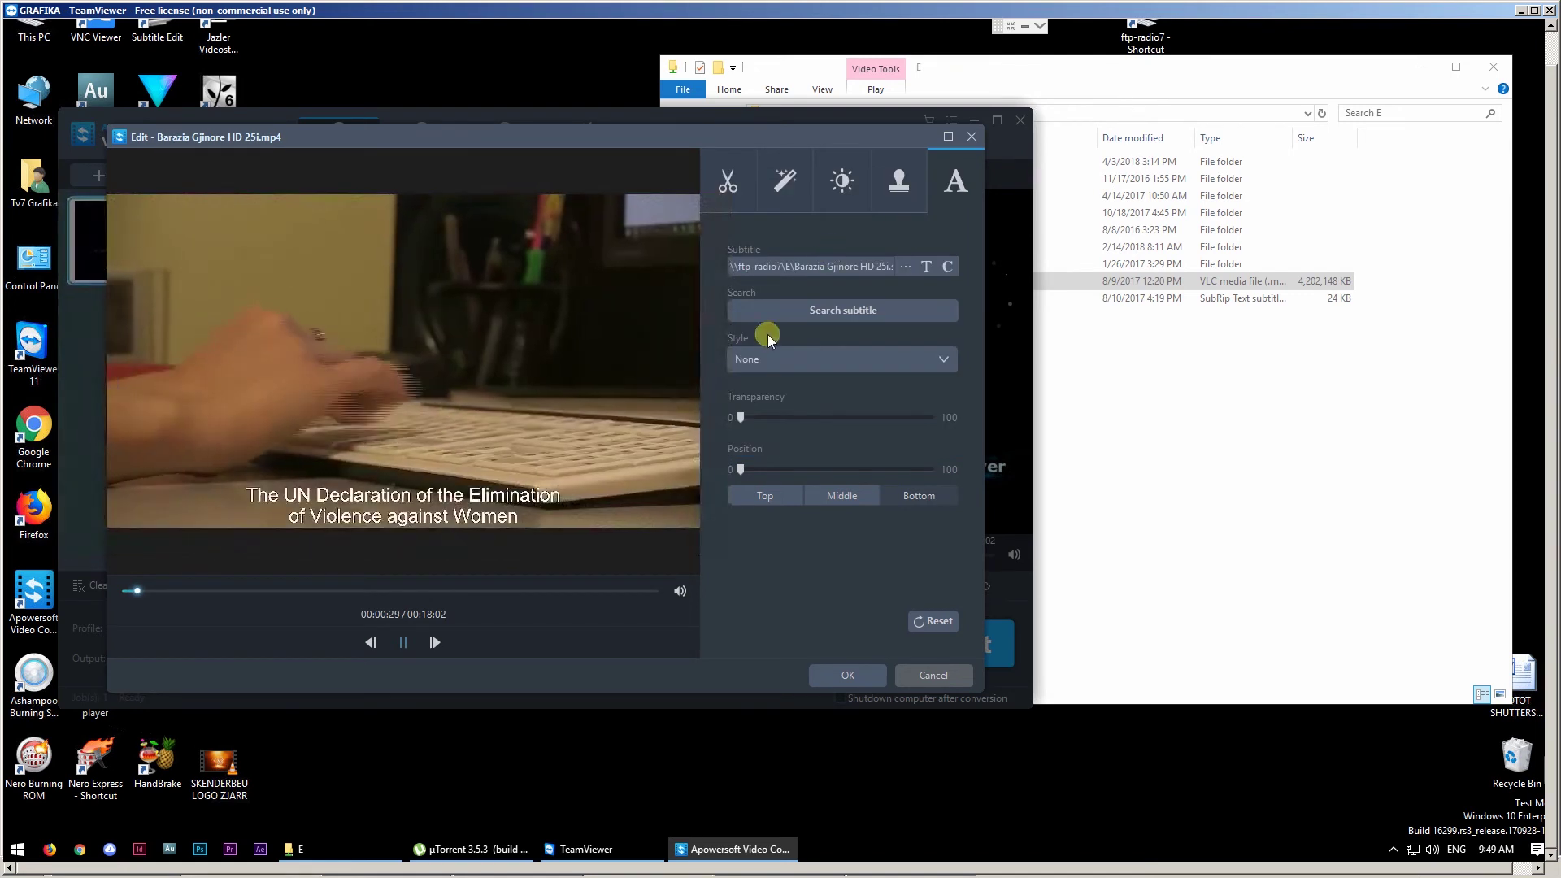
Apply the first Subtitle Style Sample, set subtitle position to 30, and confirm the edits
left_click(811, 352)
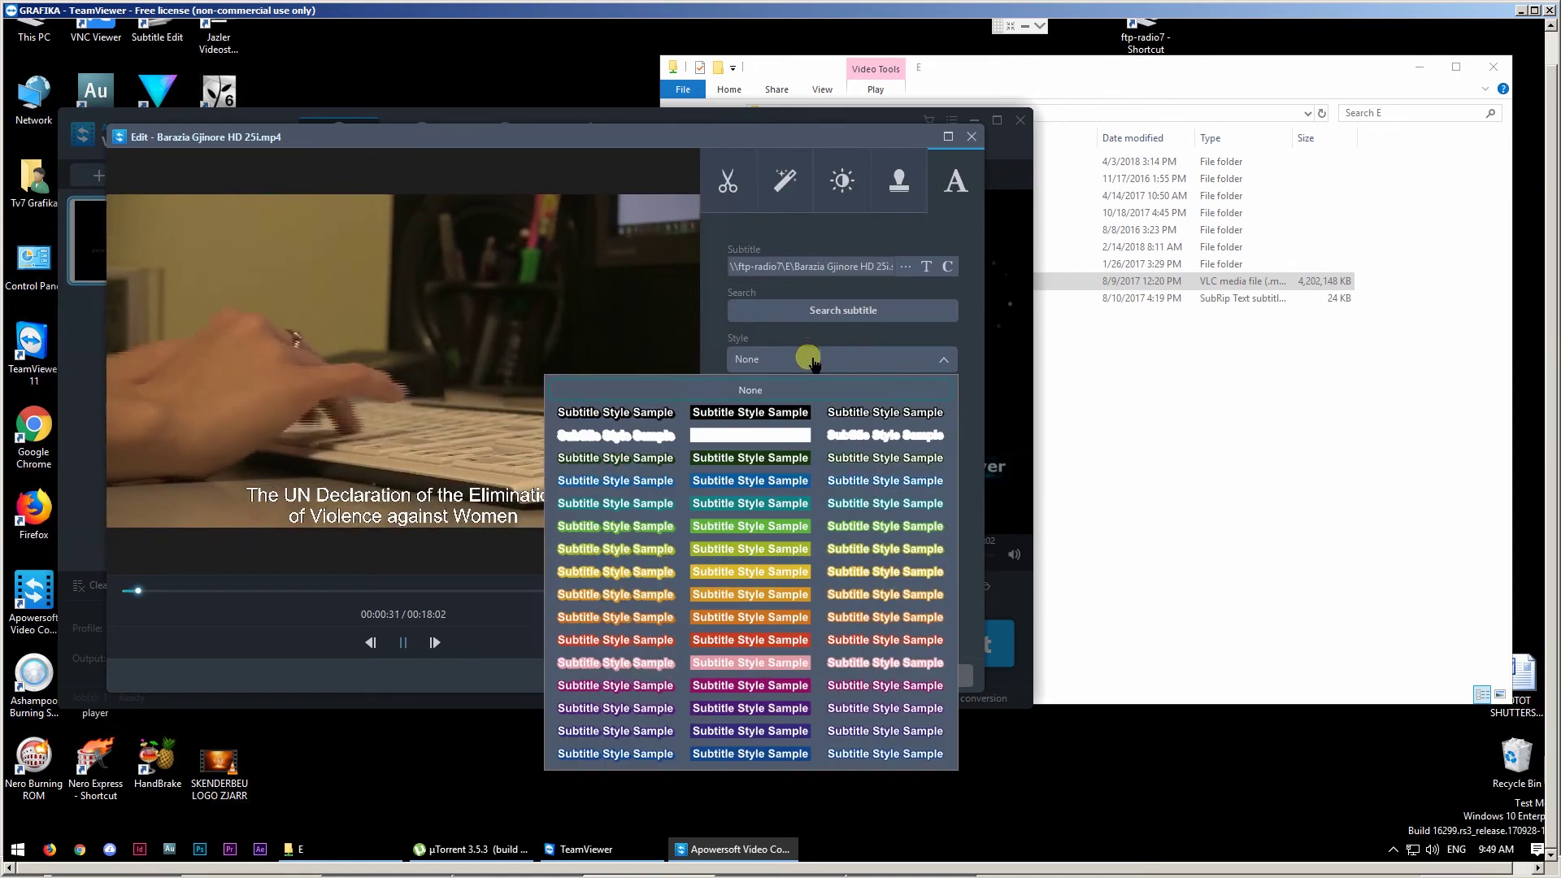
left_click(631, 416)
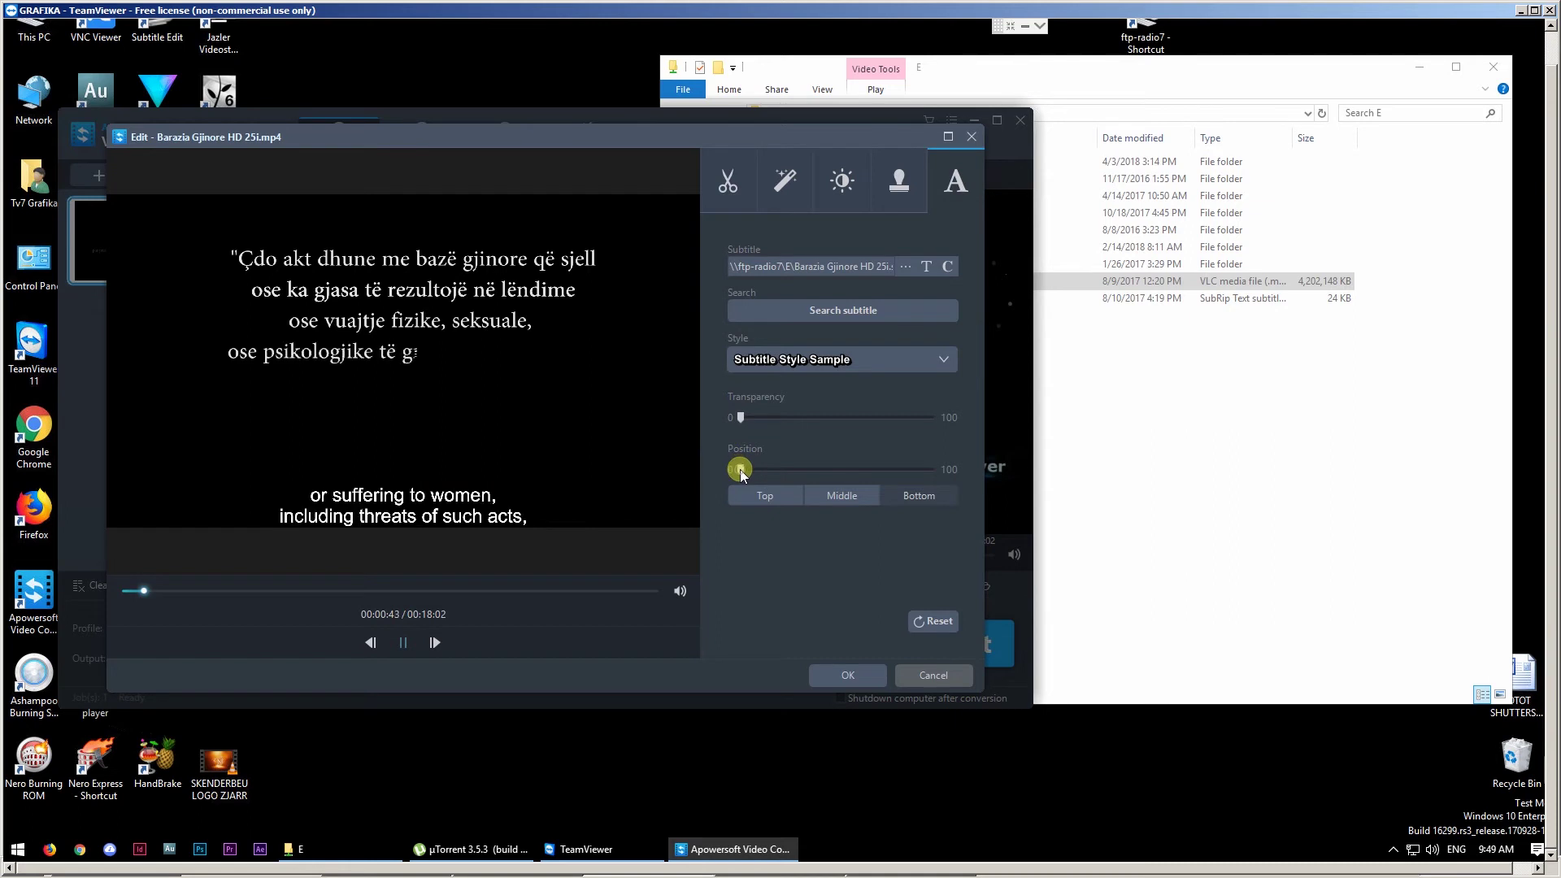
left_click_drag(740, 470, 755, 466)
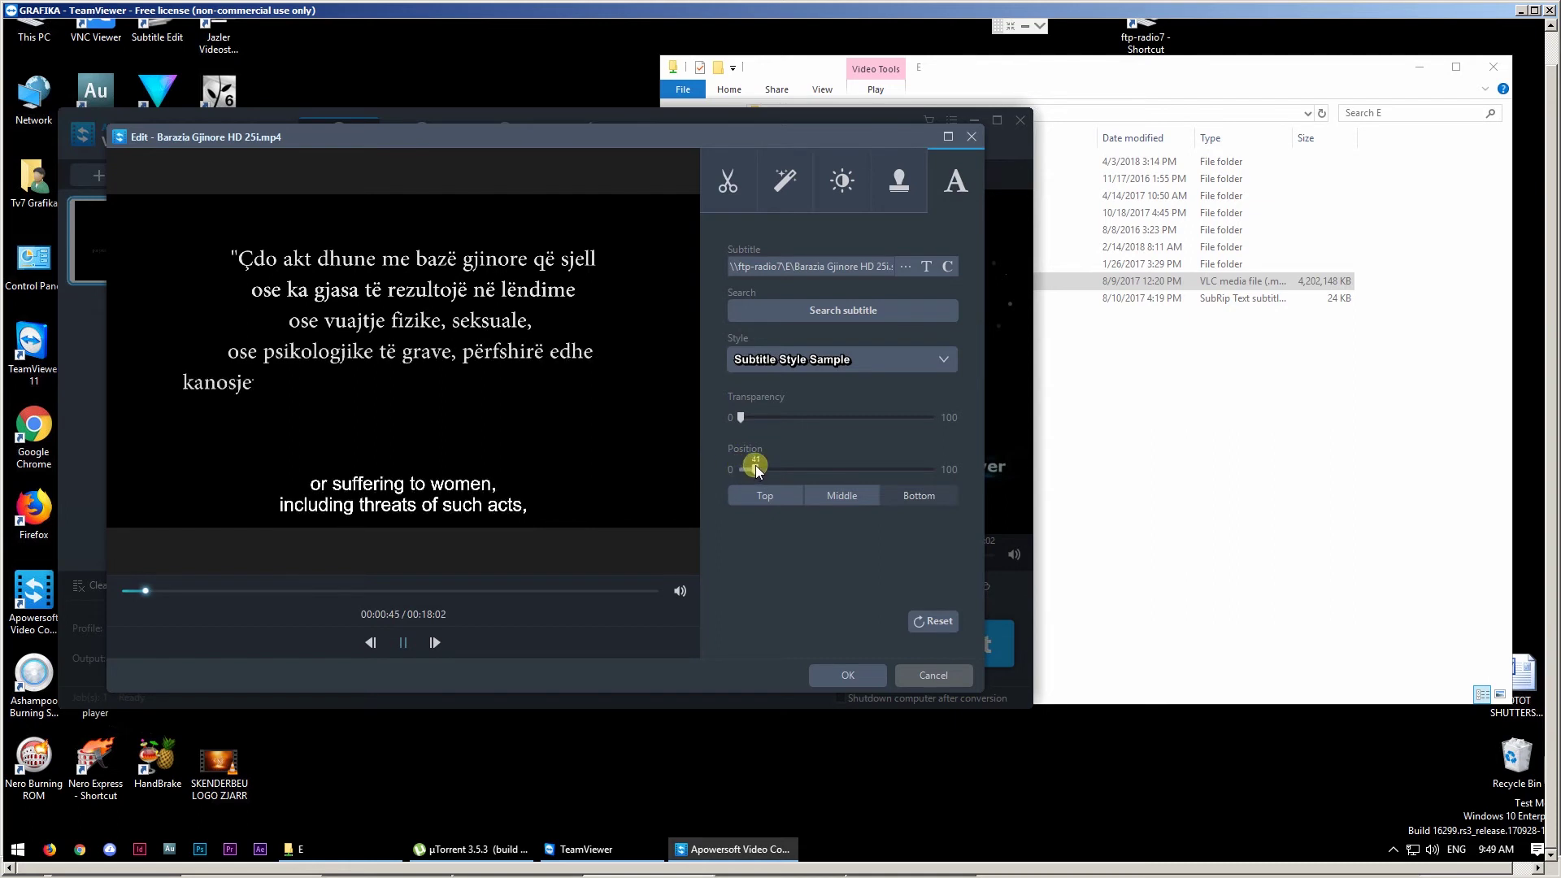
left_click_drag(756, 468, 753, 468)
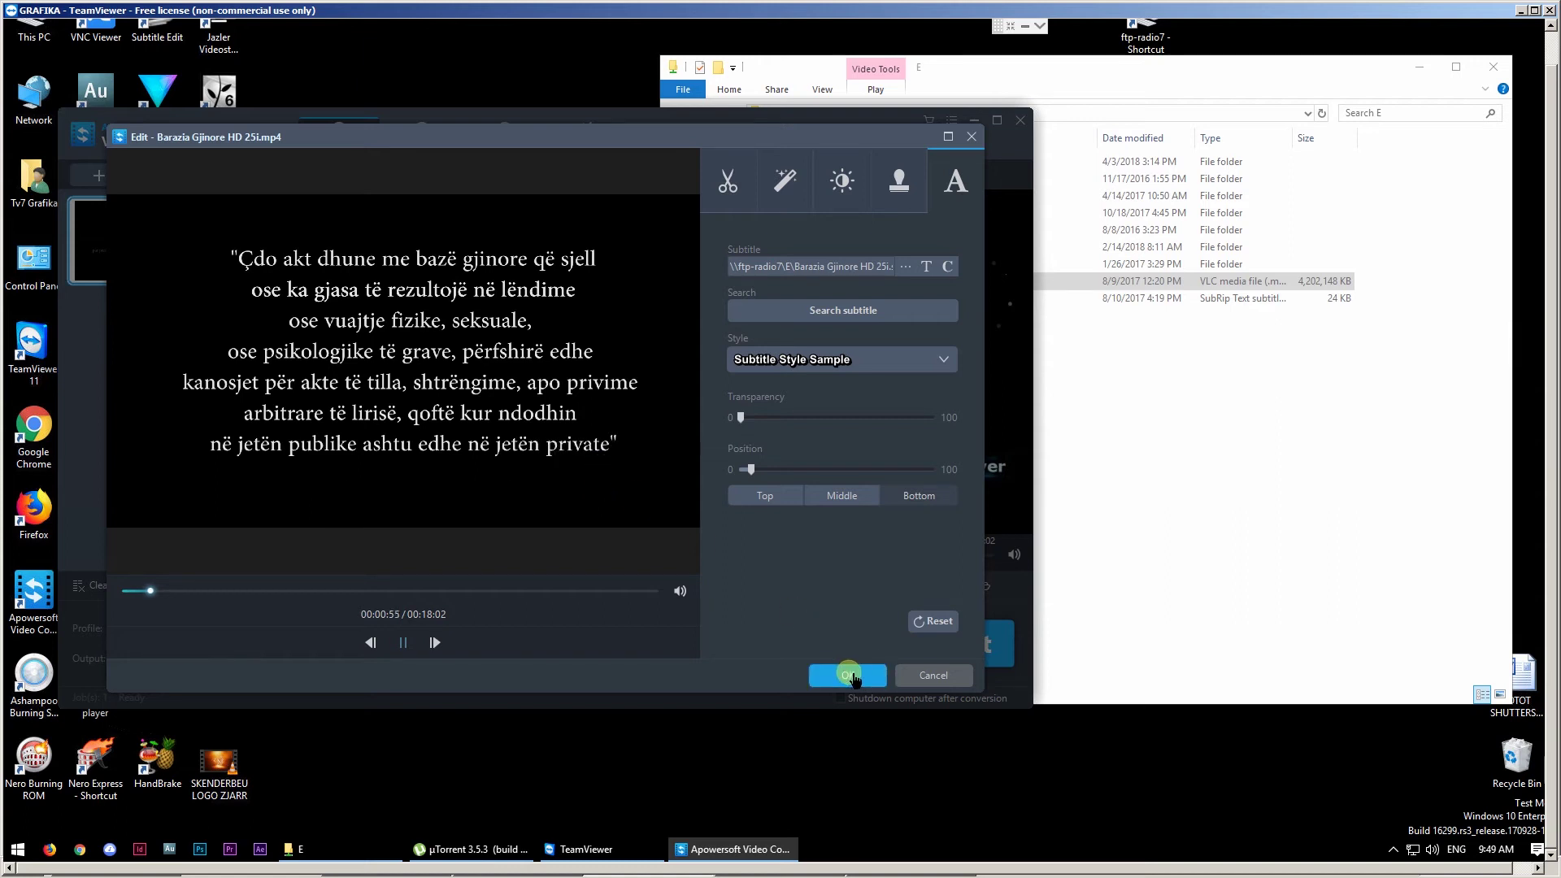
left_click(852, 677)
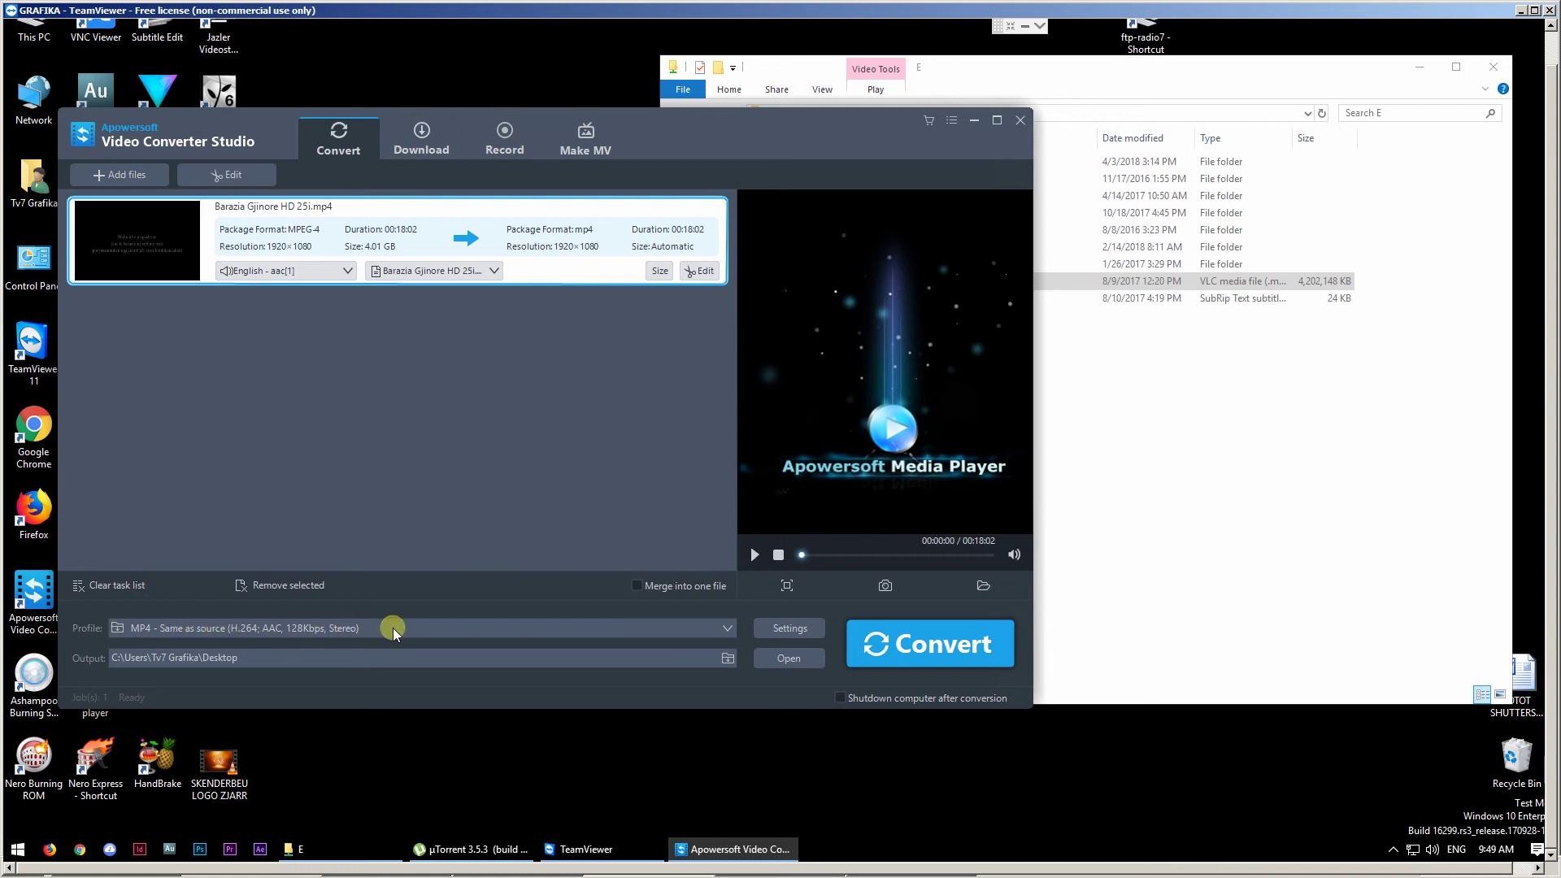
left_click(727, 631)
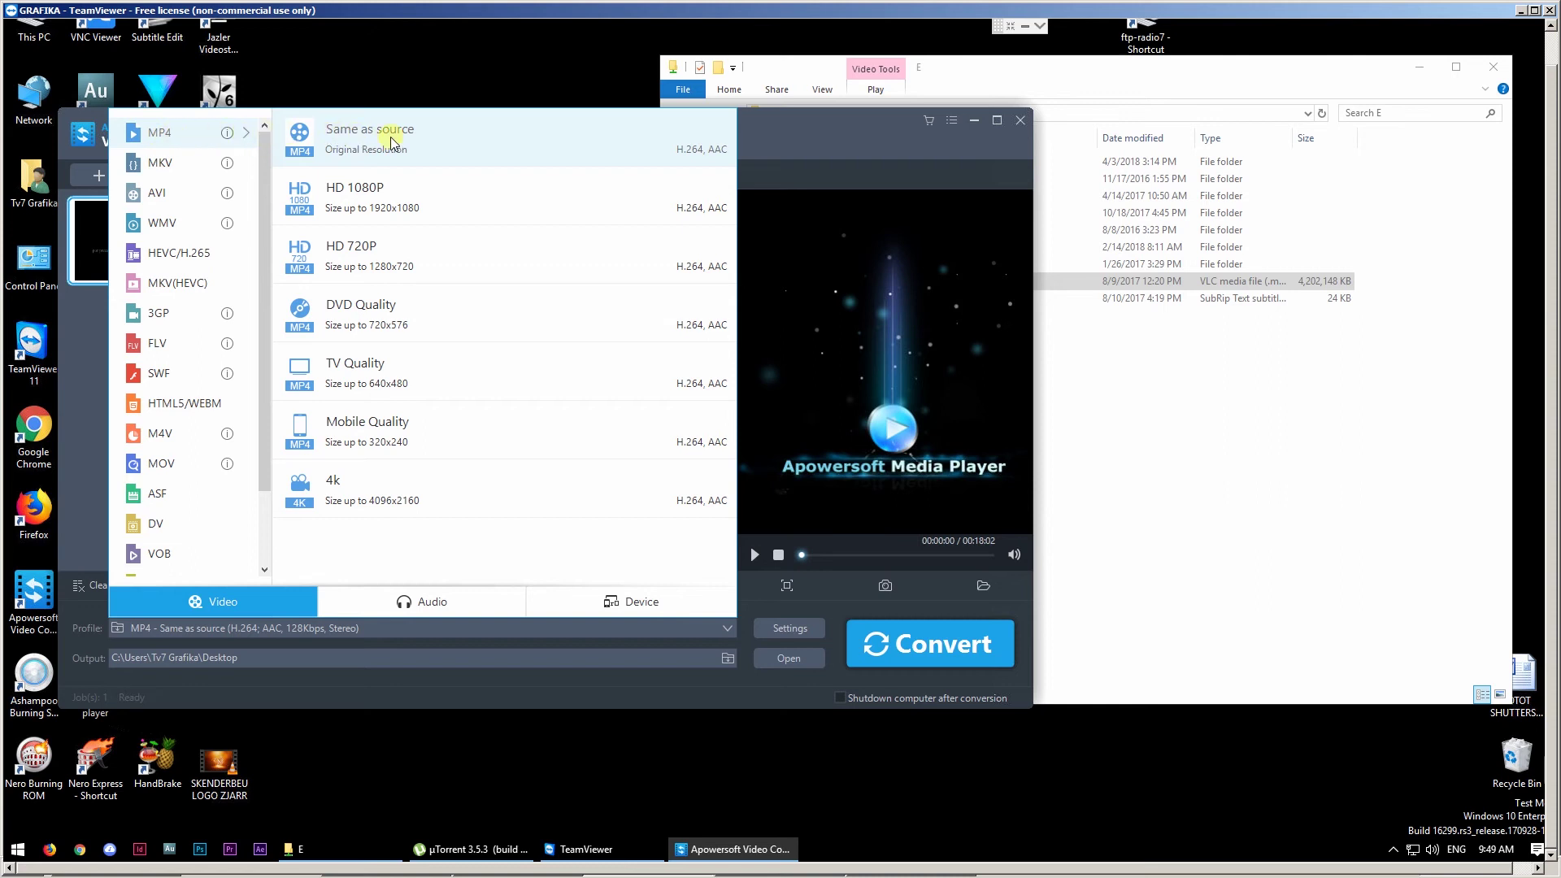
left_click(354, 135)
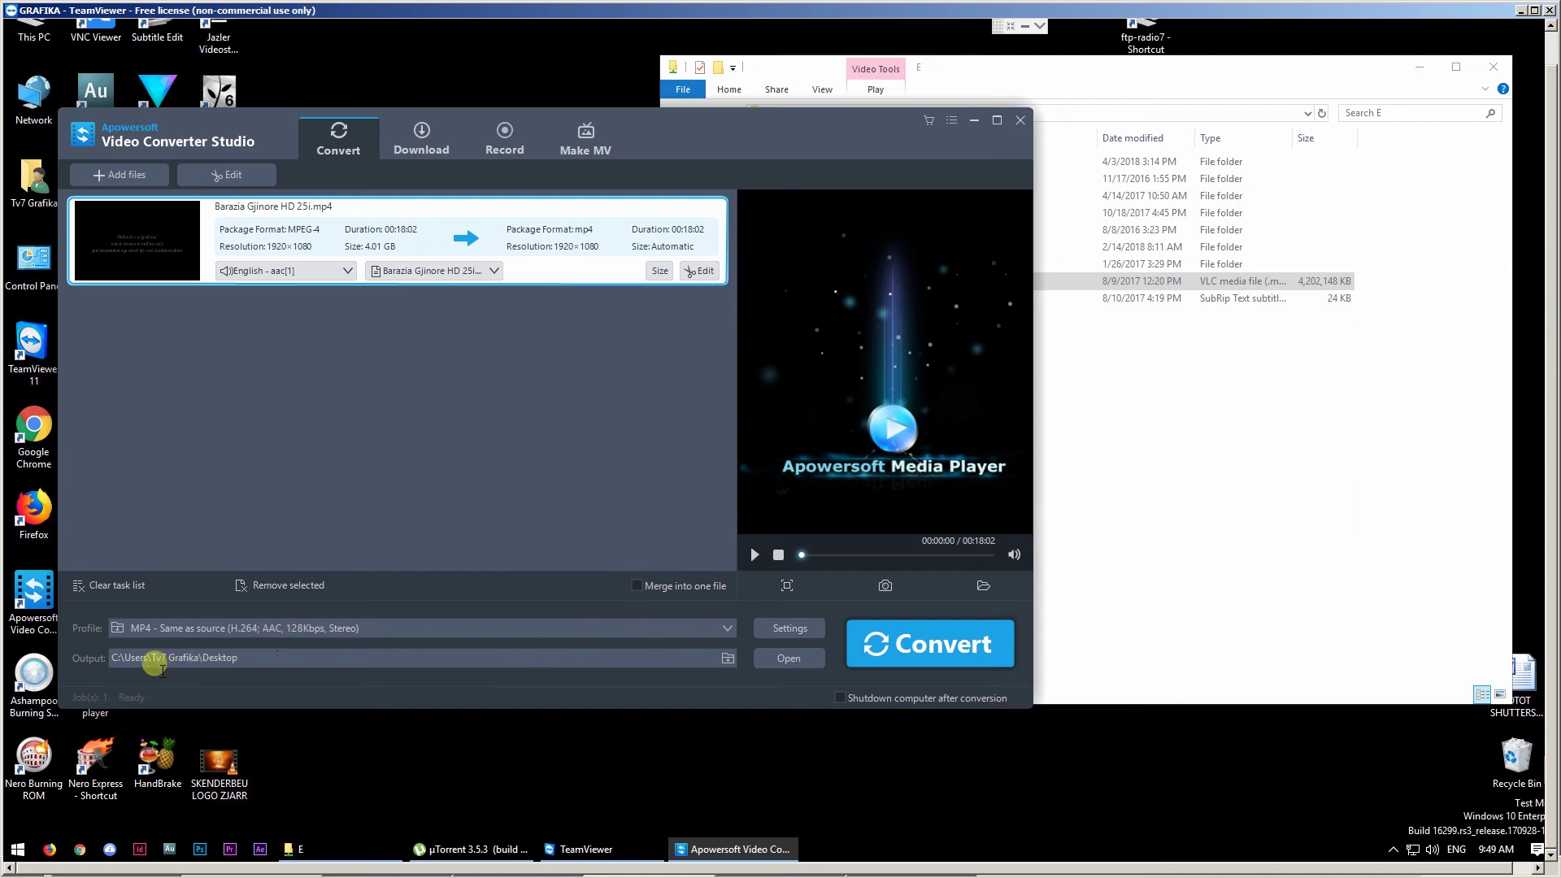
Keep Desktop as the output folder and start converting Barazia Gjinore HD 25i
left_click(726, 658)
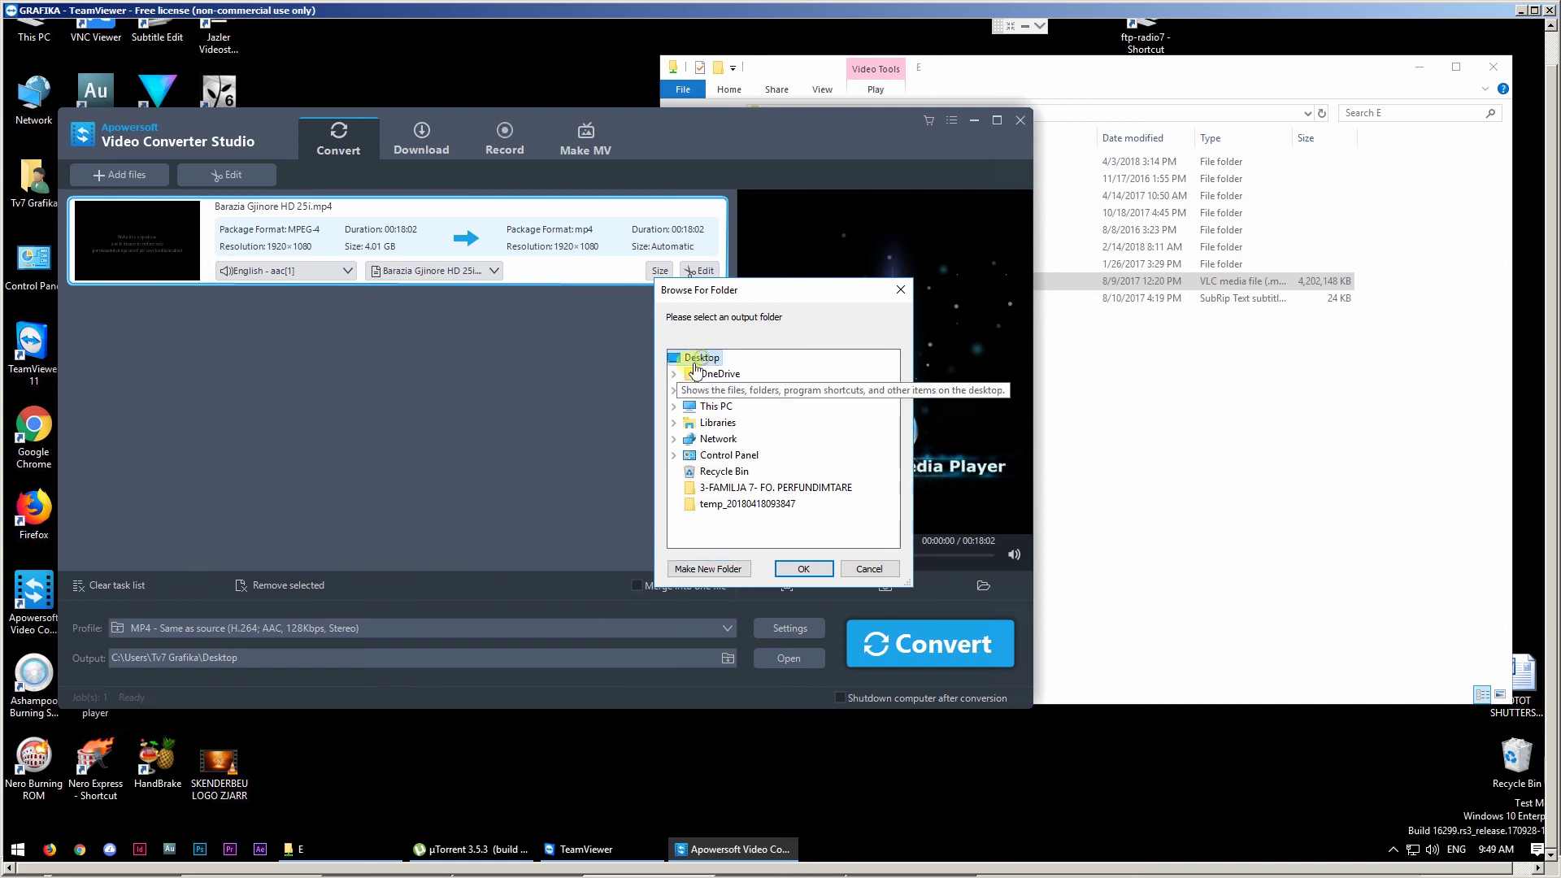
left_click(800, 568)
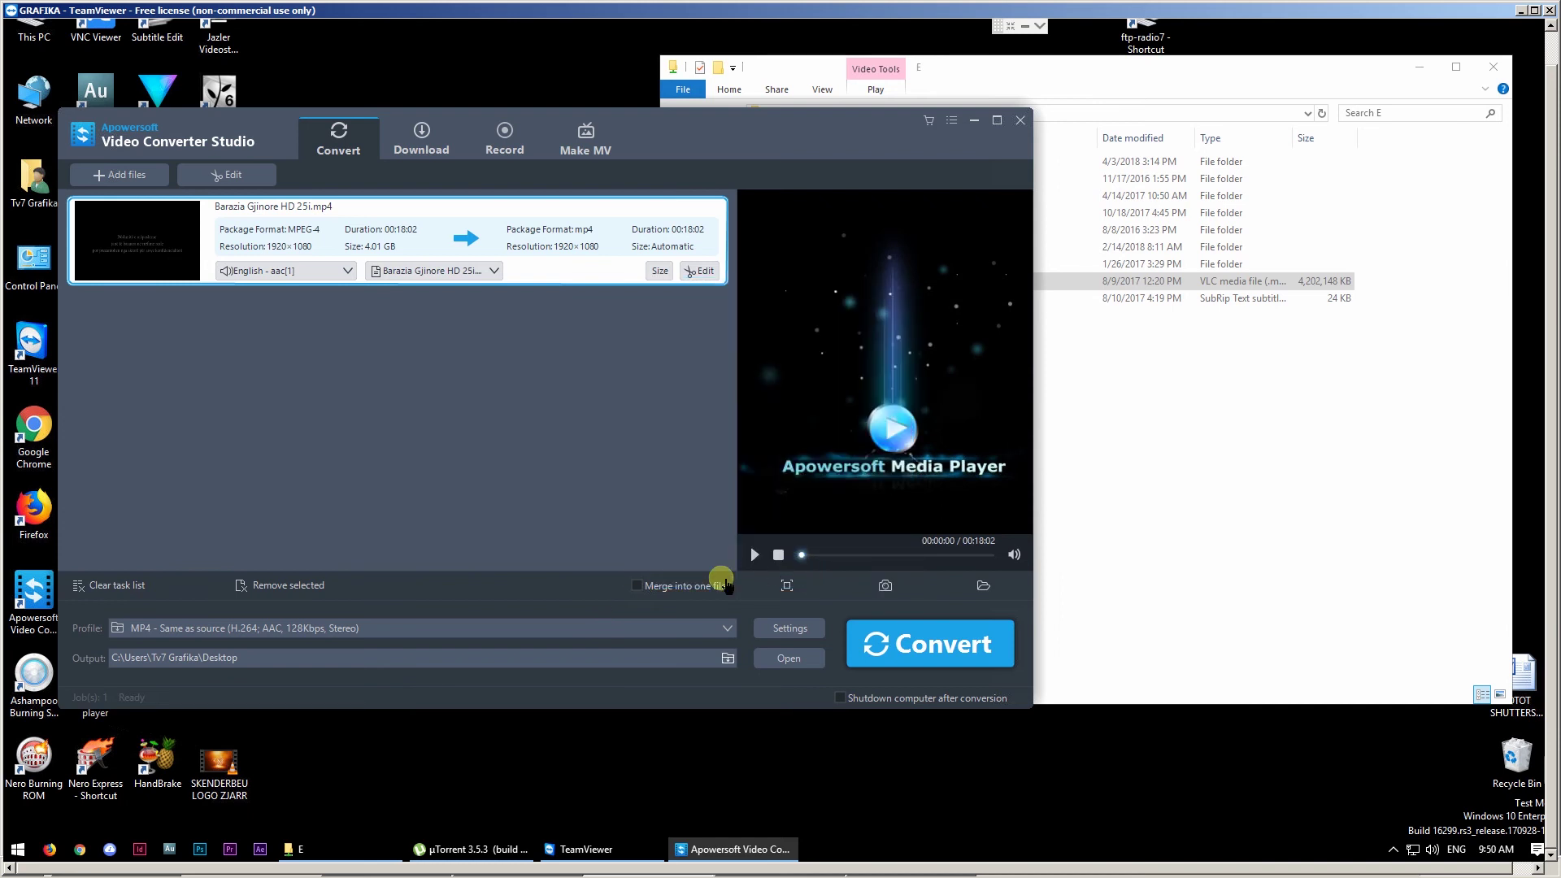
left_click(914, 644)
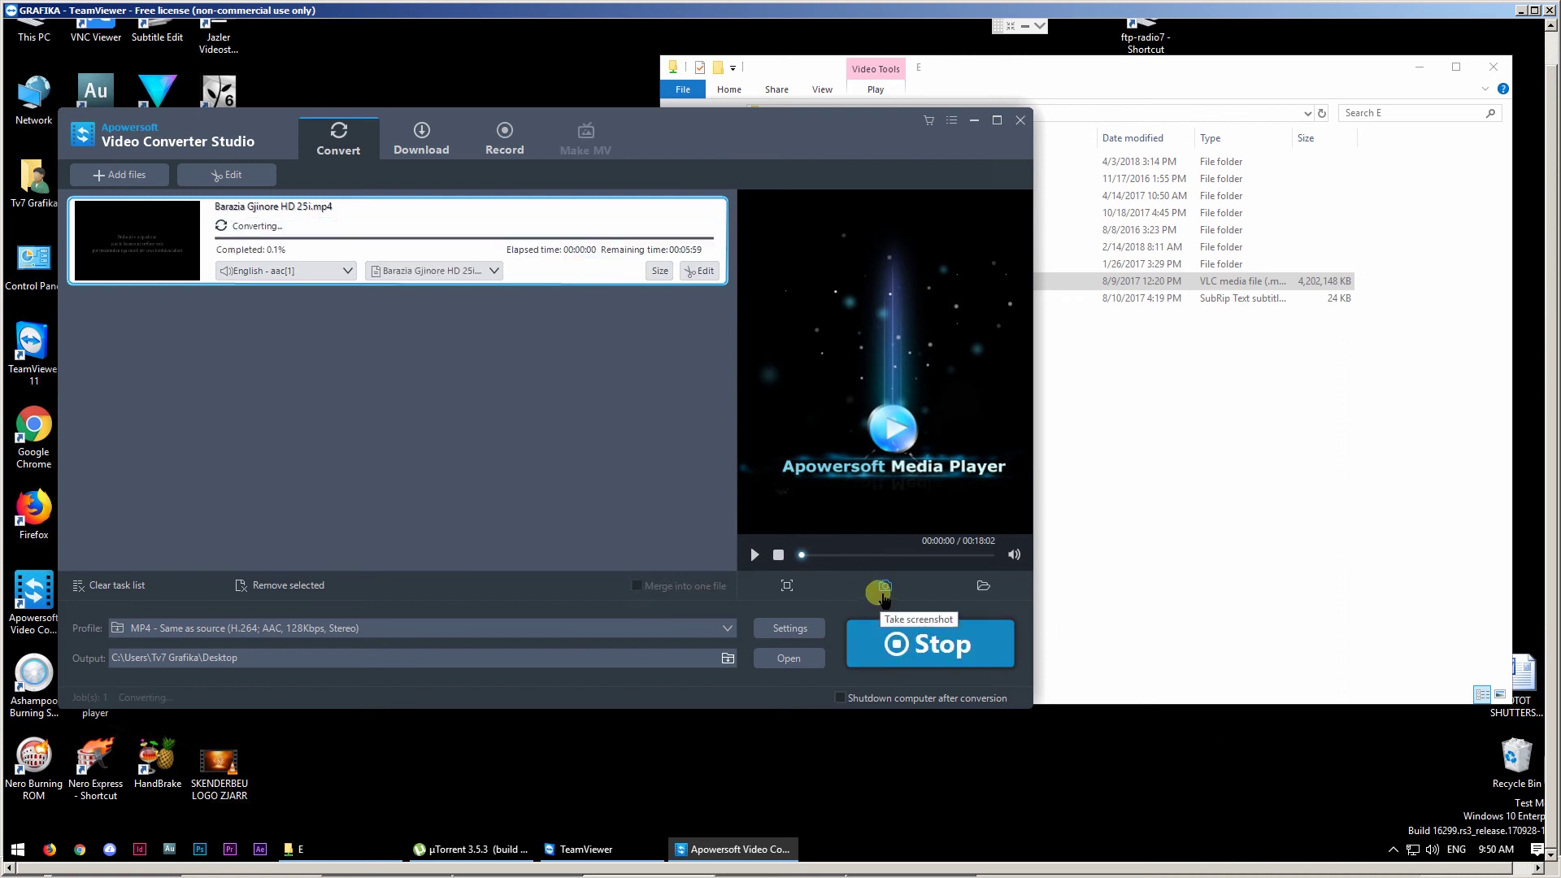